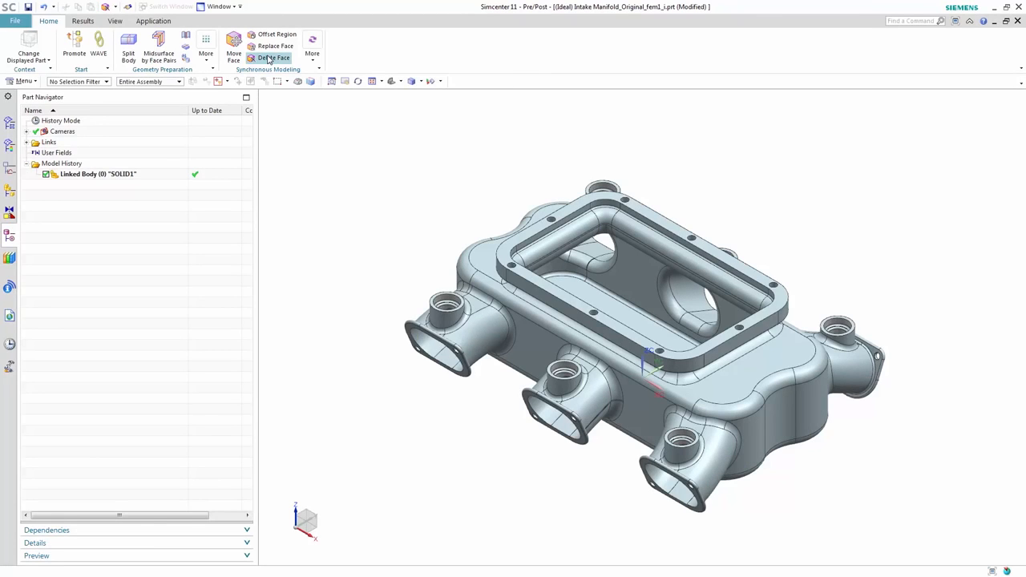
- Delete all holes of 10 mm or smaller from the manifold body, using Delete Face with the Hole type and selection by size
click(270, 59)
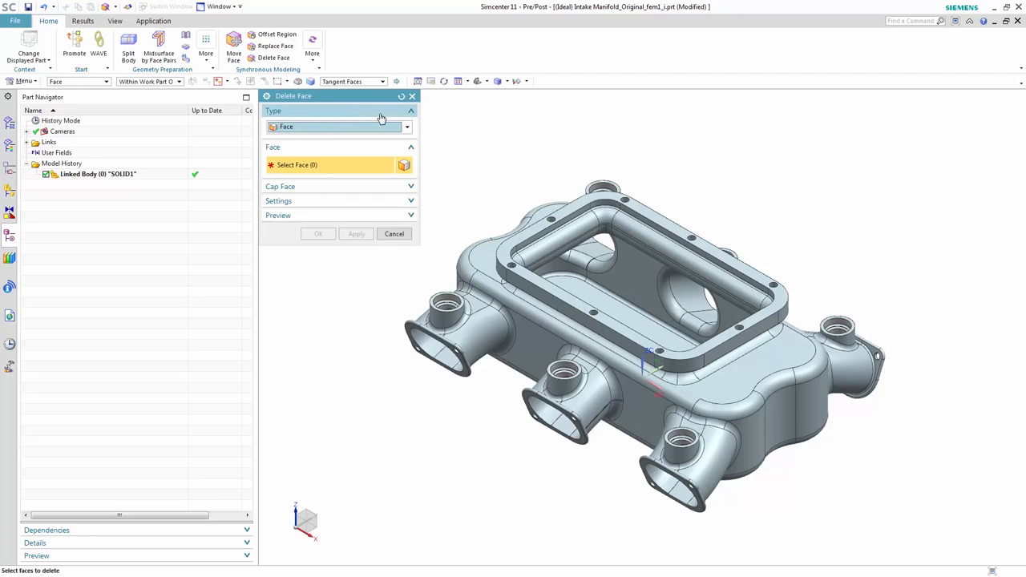
click(350, 127)
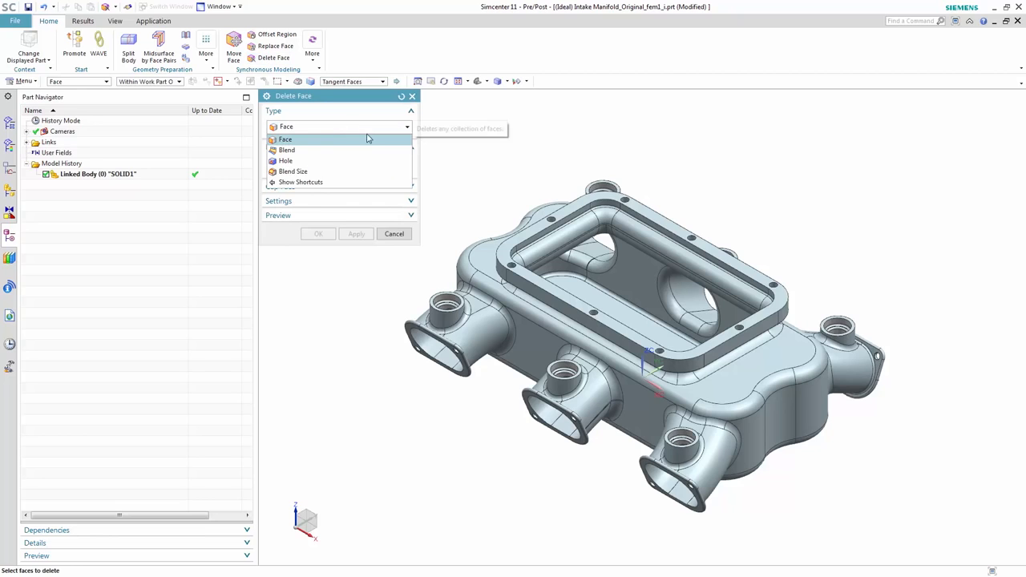
click(333, 163)
scroll(561, 256, down, 5)
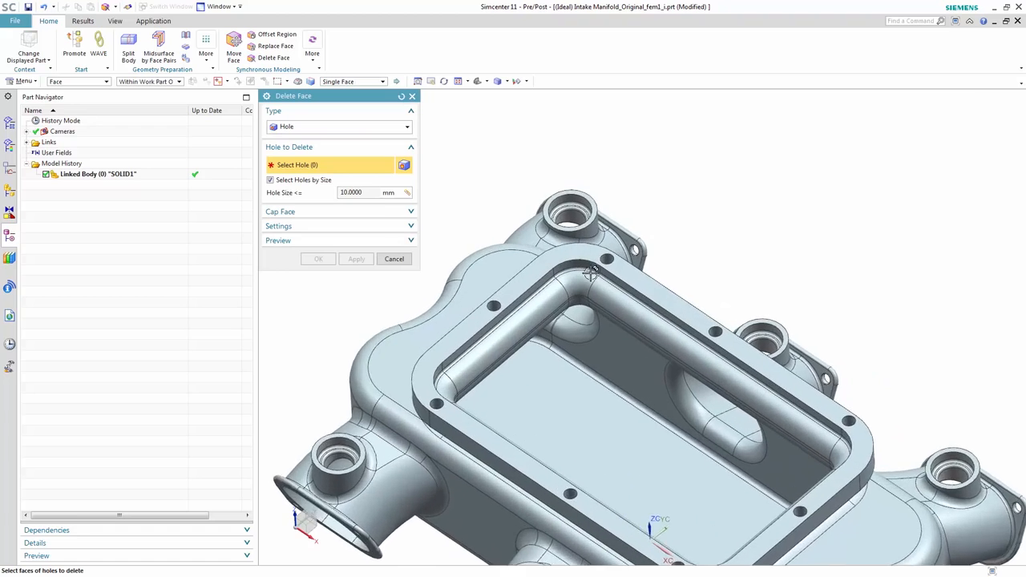
scroll(590, 271, down, 2)
click(577, 232)
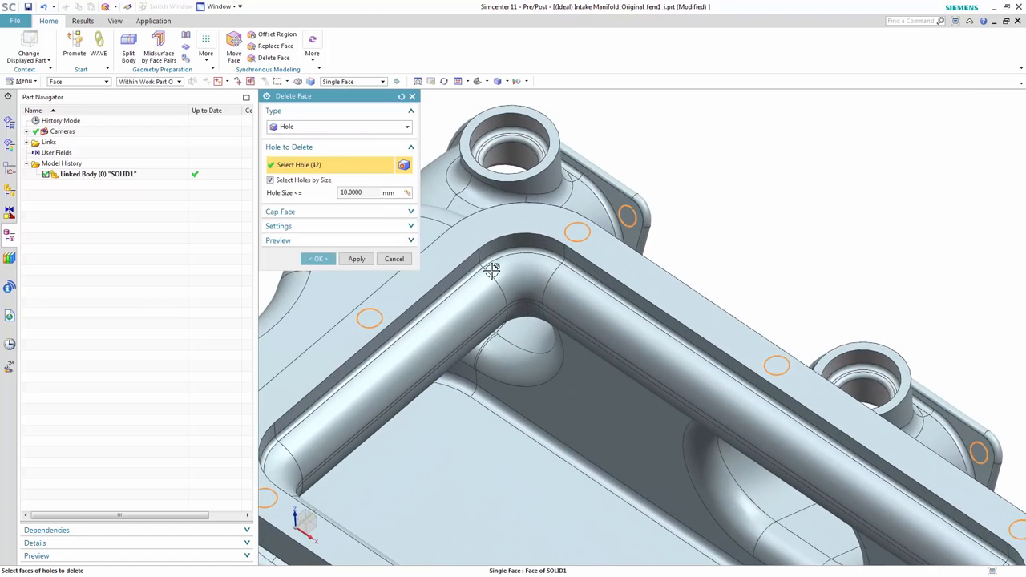
scroll(341, 271, up, 5)
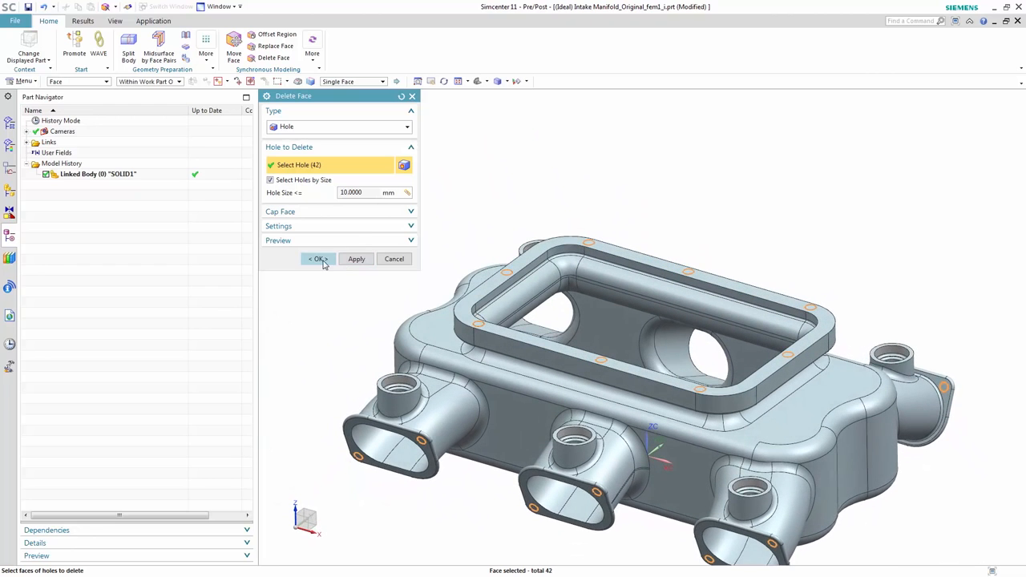
click(323, 264)
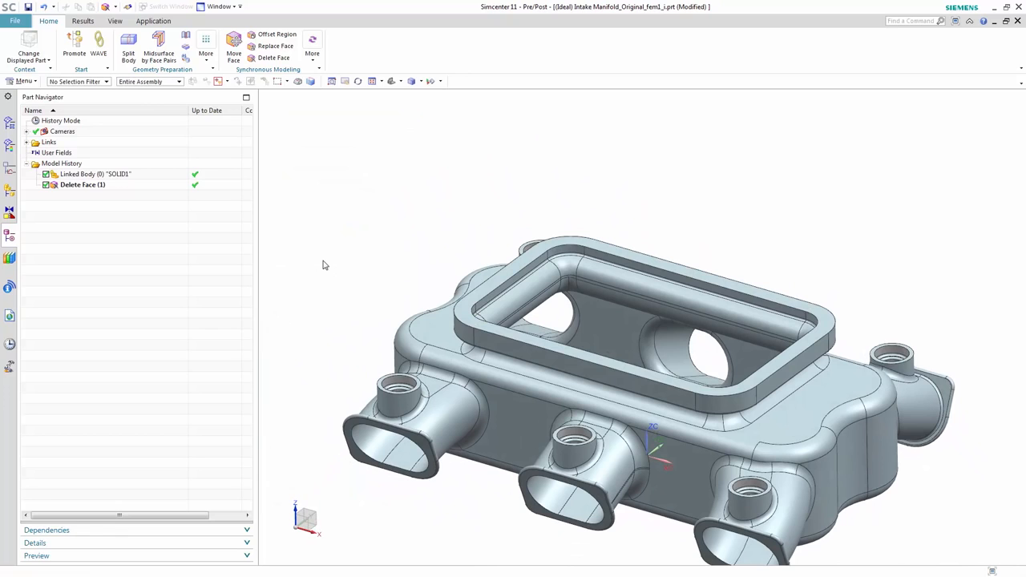
- Extract a body of the manifold at the Delete Face feature in the model history
middle_drag(323, 264, 322, 261)
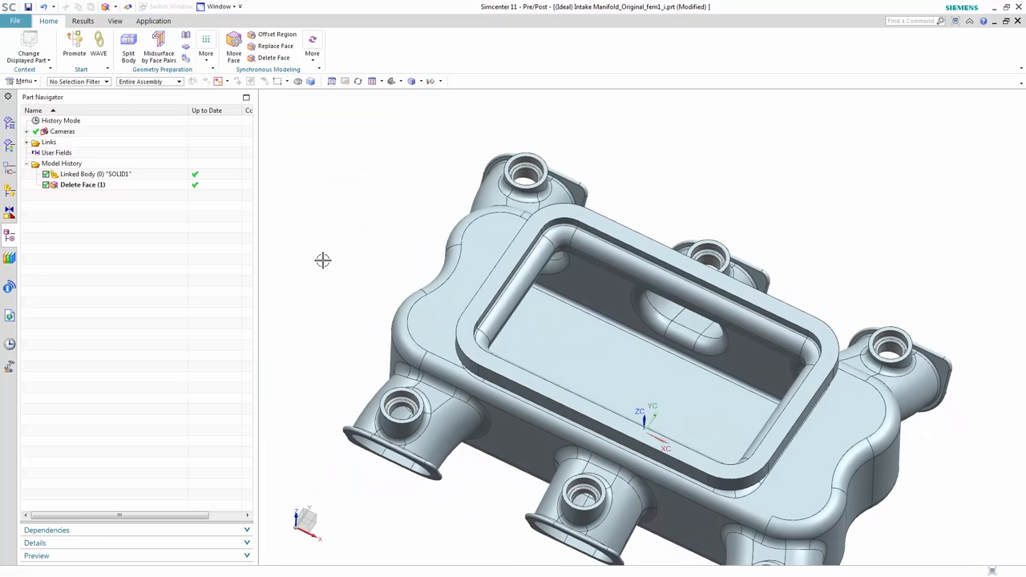
right_click(97, 185)
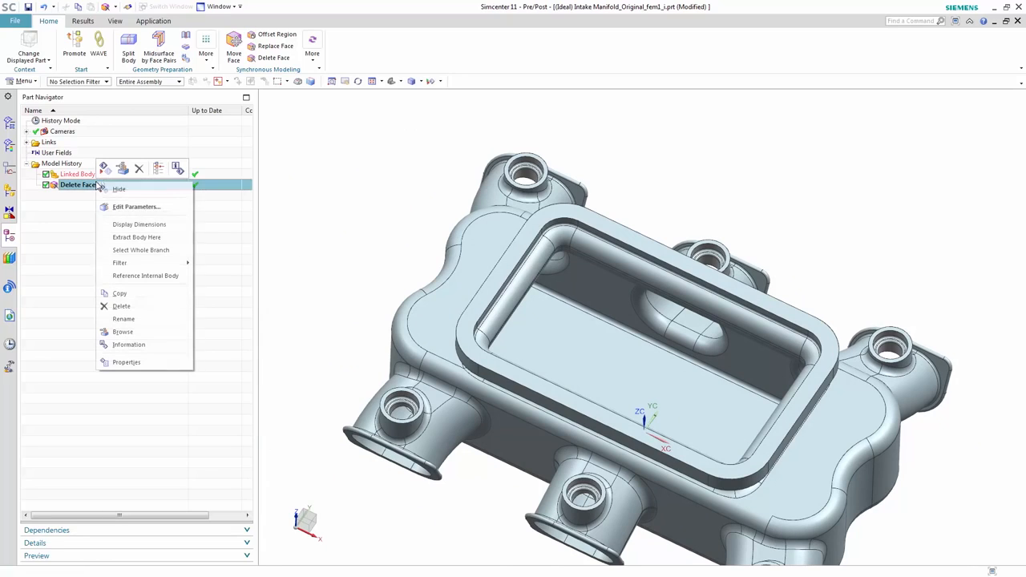
click(136, 237)
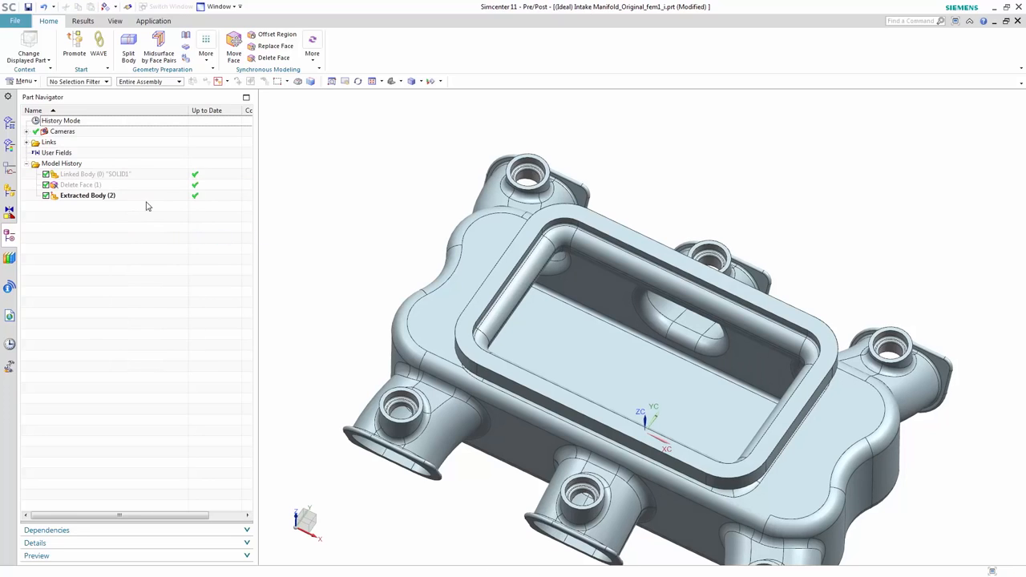
- Delete the extracted body's outer faces by selecting its interior Tangent Faces and inverting the selection, leaving the interior volume as a solid
click(273, 57)
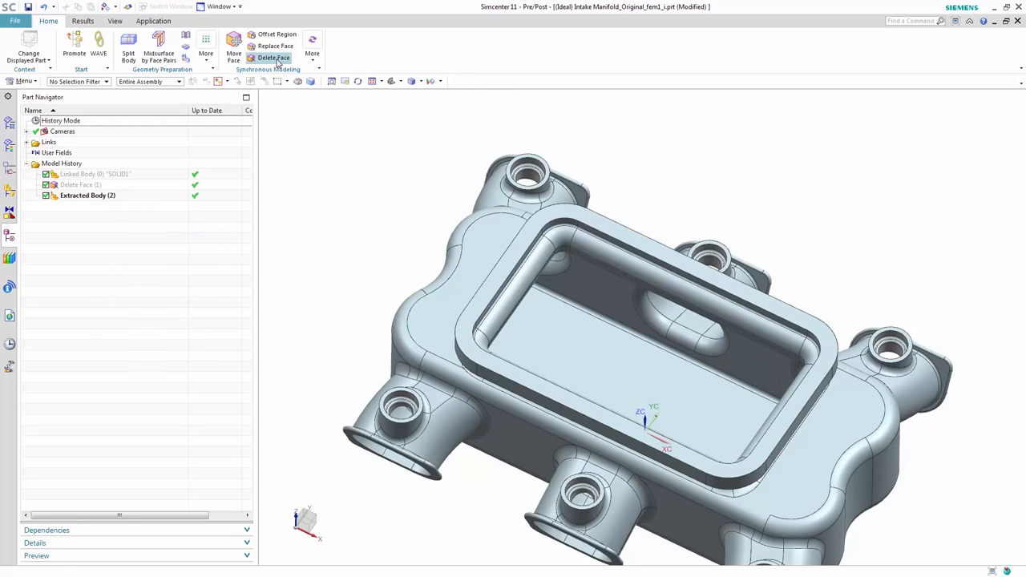
click(341, 82)
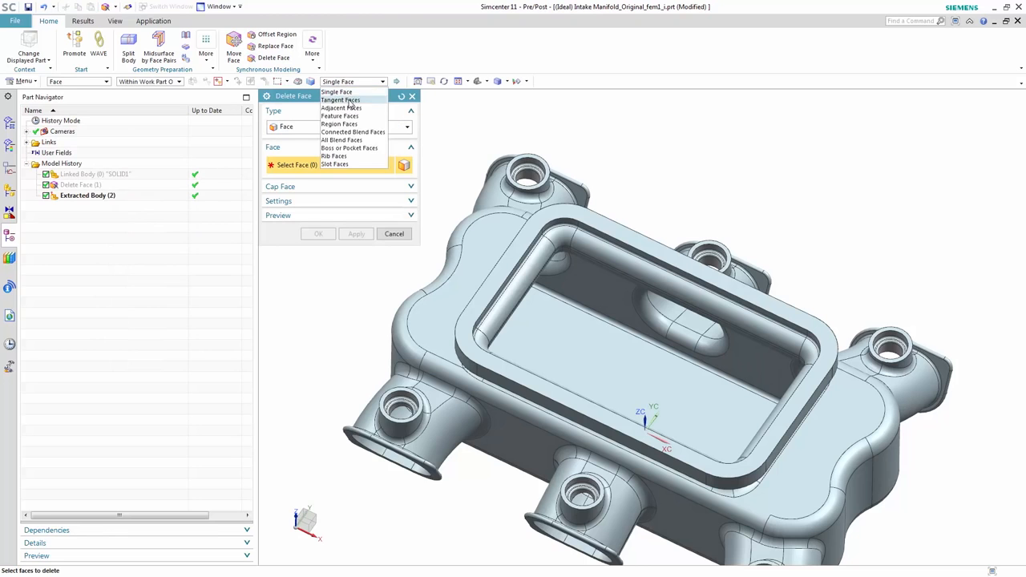
click(347, 101)
click(447, 309)
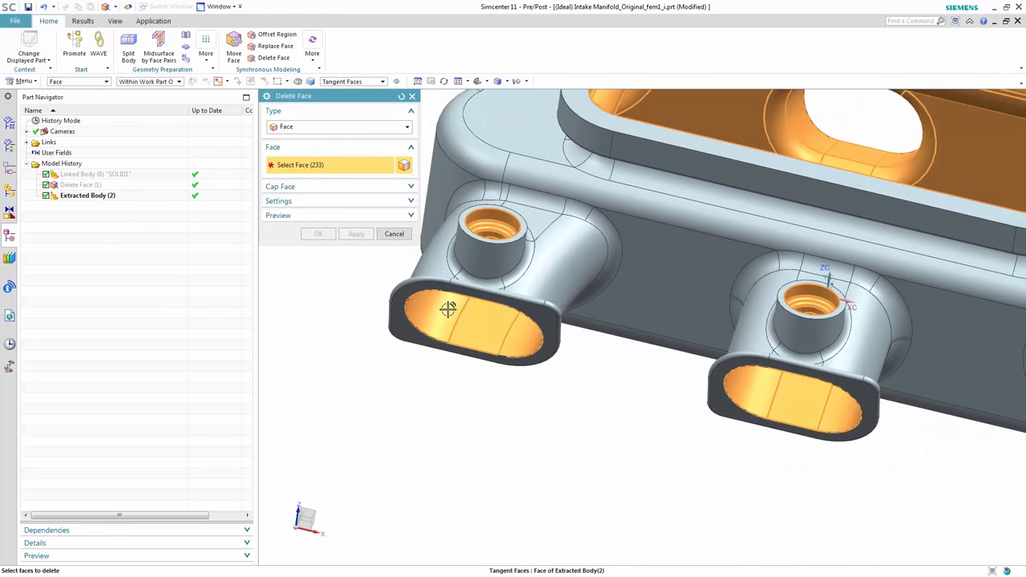
scroll(448, 309, down, 3)
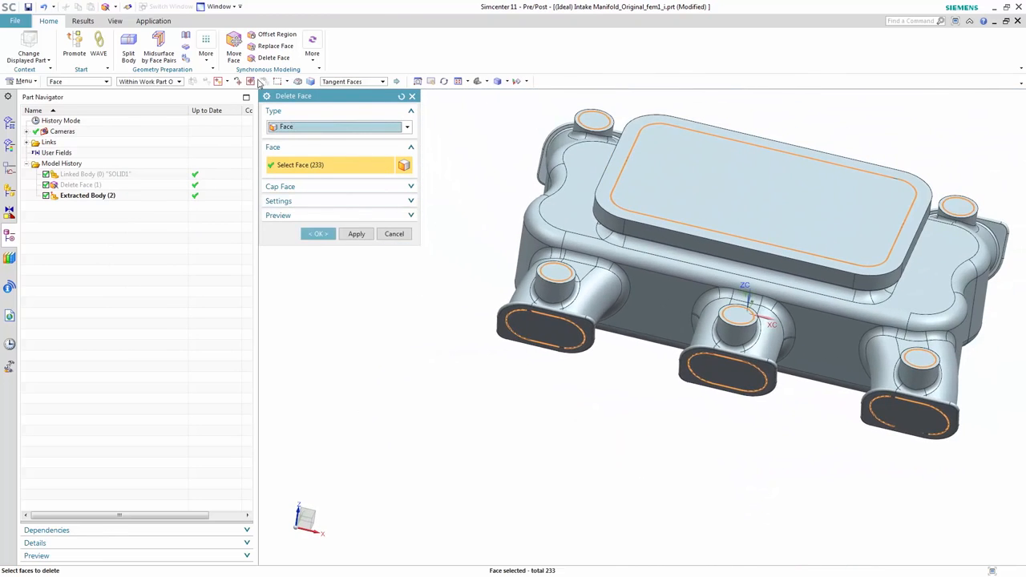
click(251, 82)
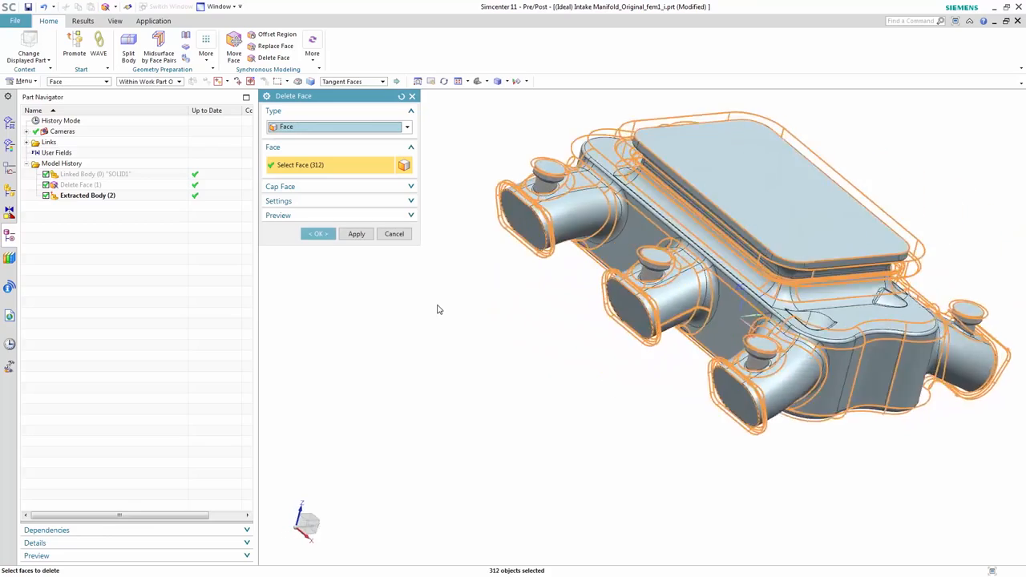
middle_drag(437, 309, 368, 265)
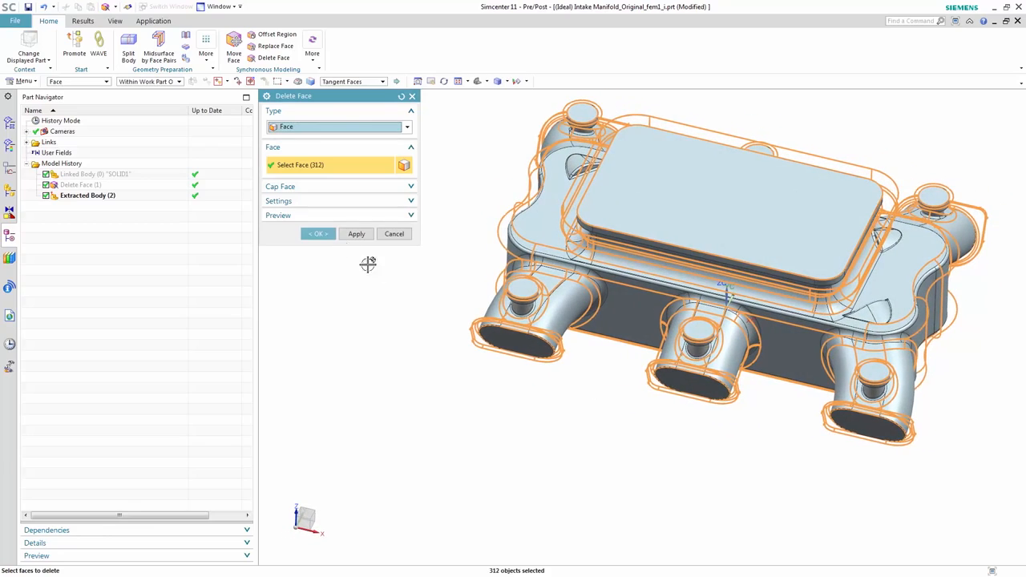
click(319, 234)
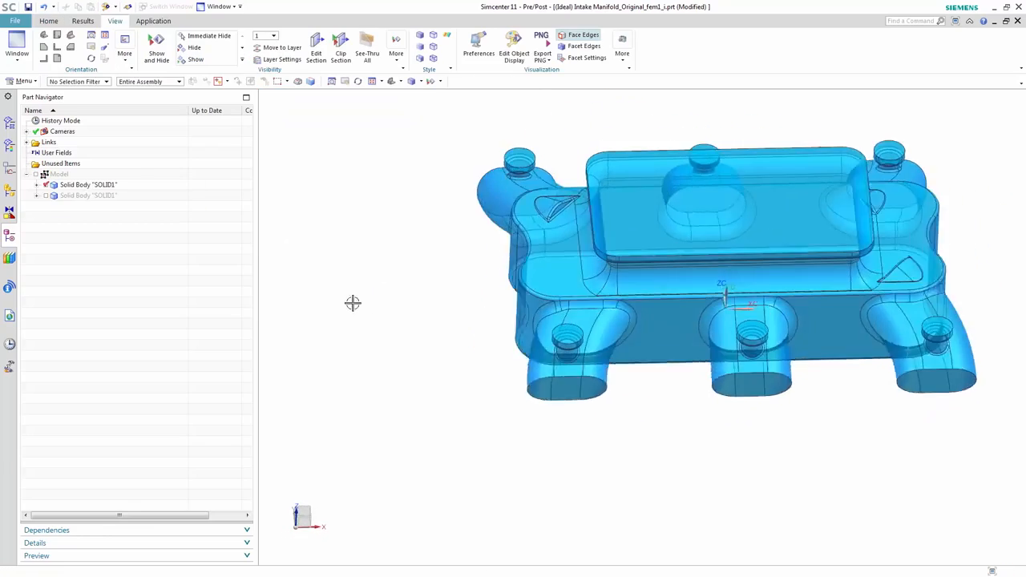
middle_drag(335, 227, 331, 232)
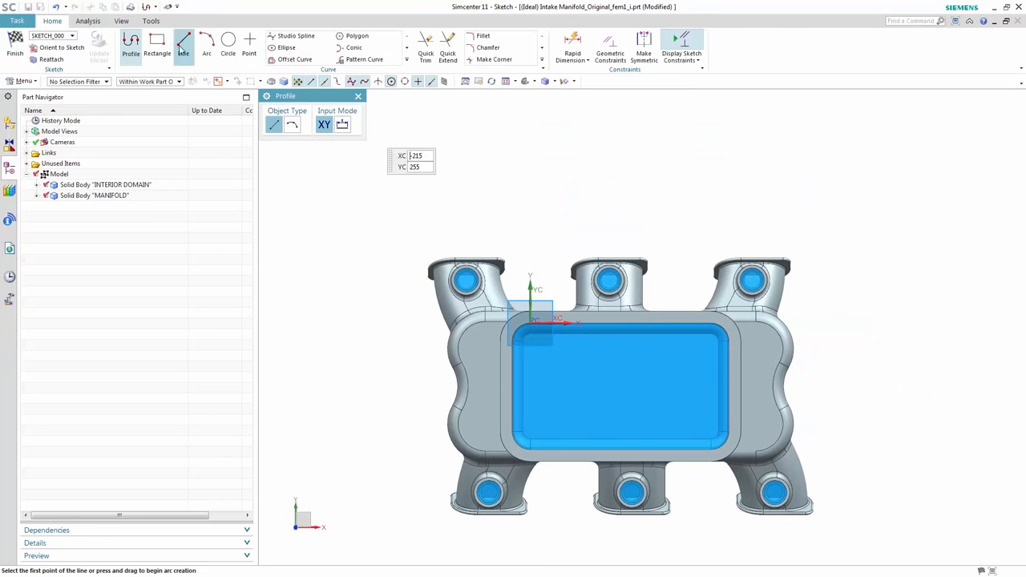
- Sketch a rectangle about 730 mm wide and 450 mm high enclosing the whole manifold, and finish the sketch
click(157, 44)
click(378, 178)
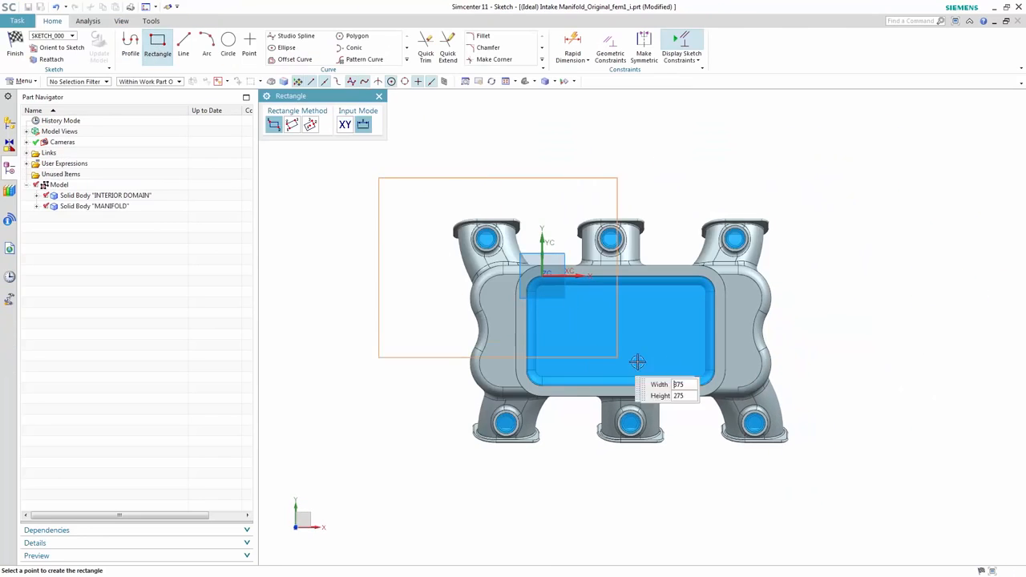
click(854, 472)
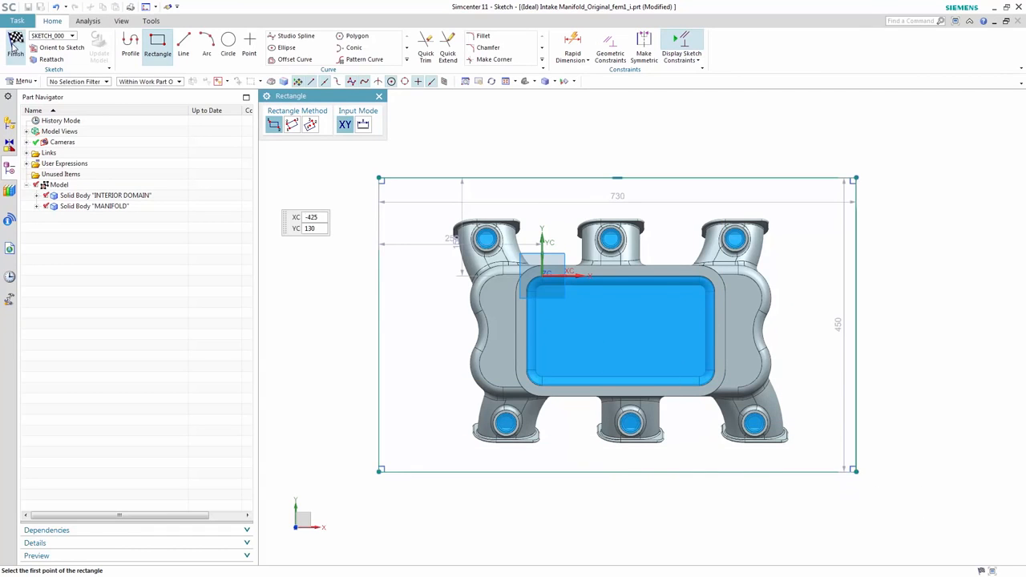
click(15, 46)
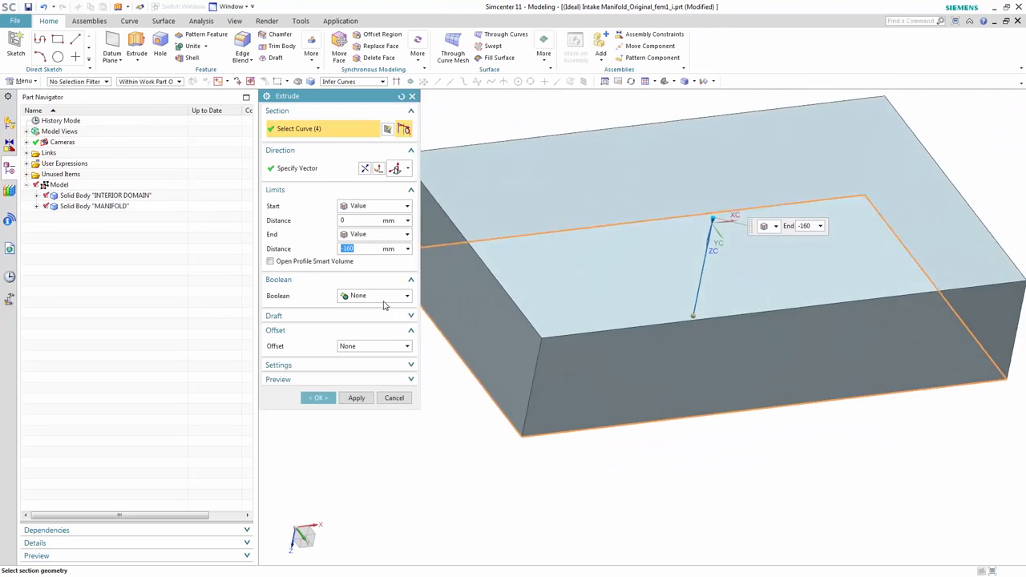
- Extrude the rectangle from 0 to -160 mm as a separate solid with no Boolean
middle_drag(481, 281, 624, 234)
middle_drag(697, 218, 687, 321)
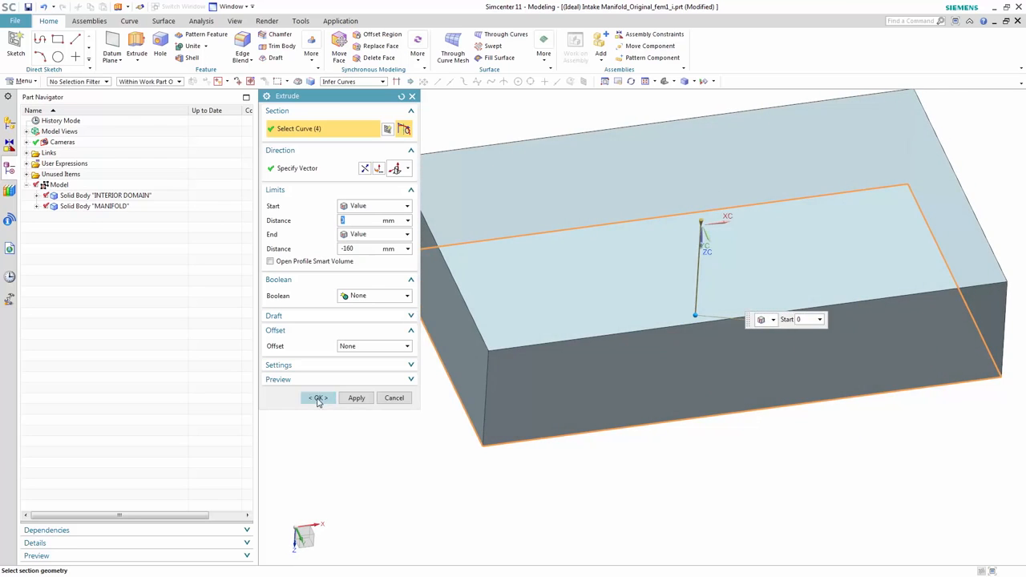
click(318, 398)
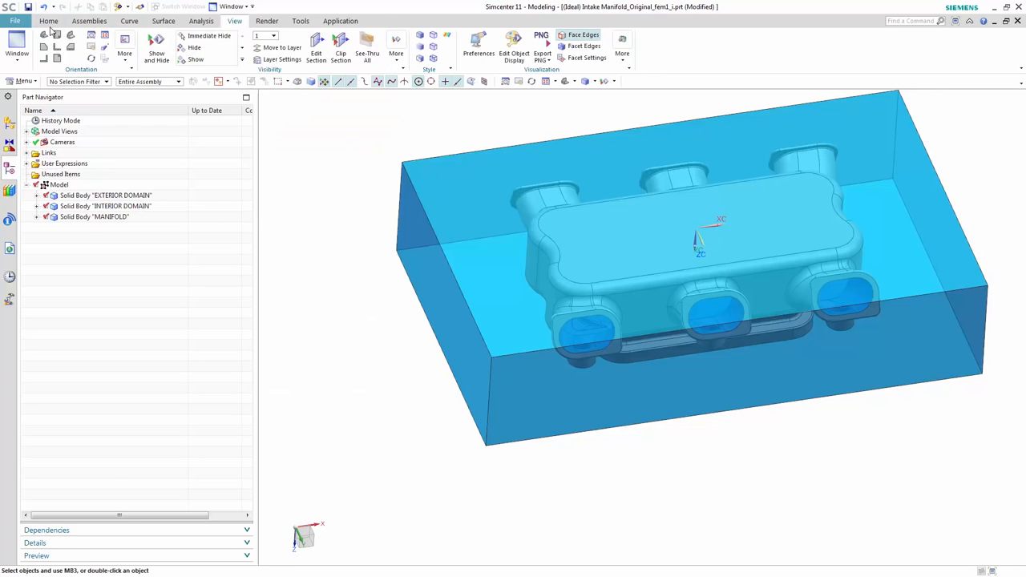
- Apply a 100 mm circular edge blend to the corner edges of the EXTERIOR DOMAIN block, using the Vertex Edges selection rule
click(49, 20)
click(241, 48)
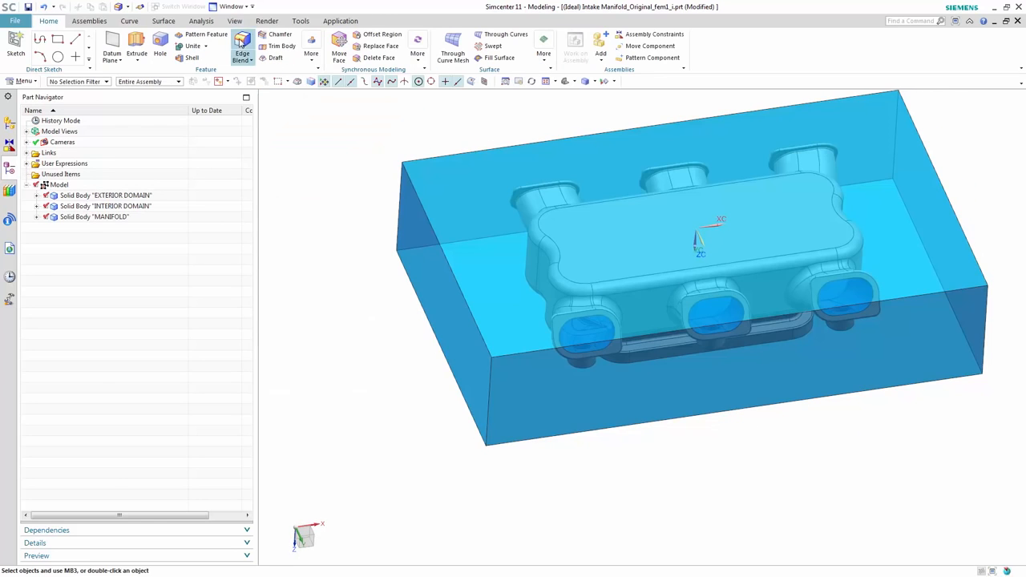
click(353, 81)
click(344, 147)
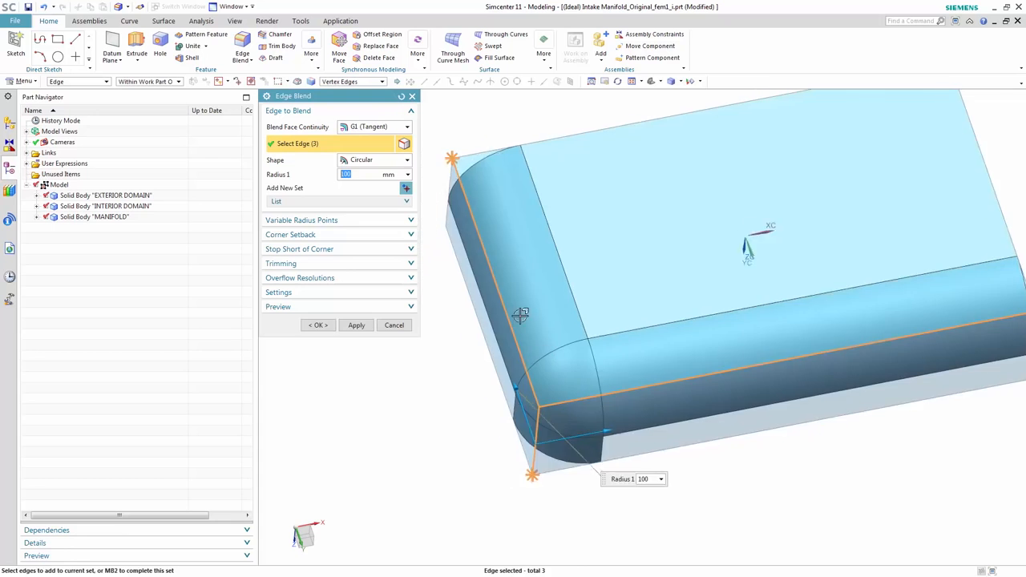
scroll(495, 163, up, 2)
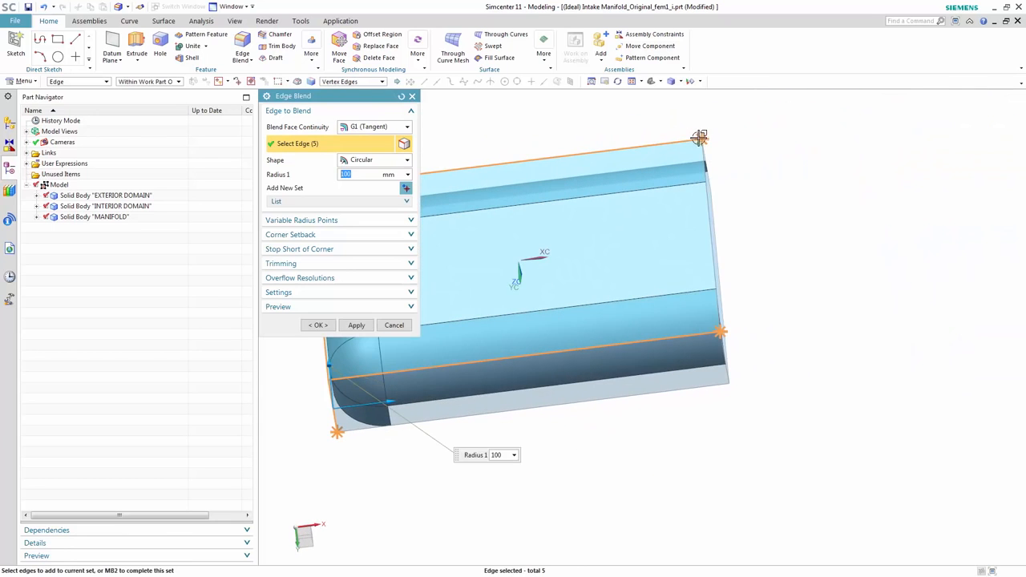
middle_drag(584, 179, 737, 345)
click(317, 325)
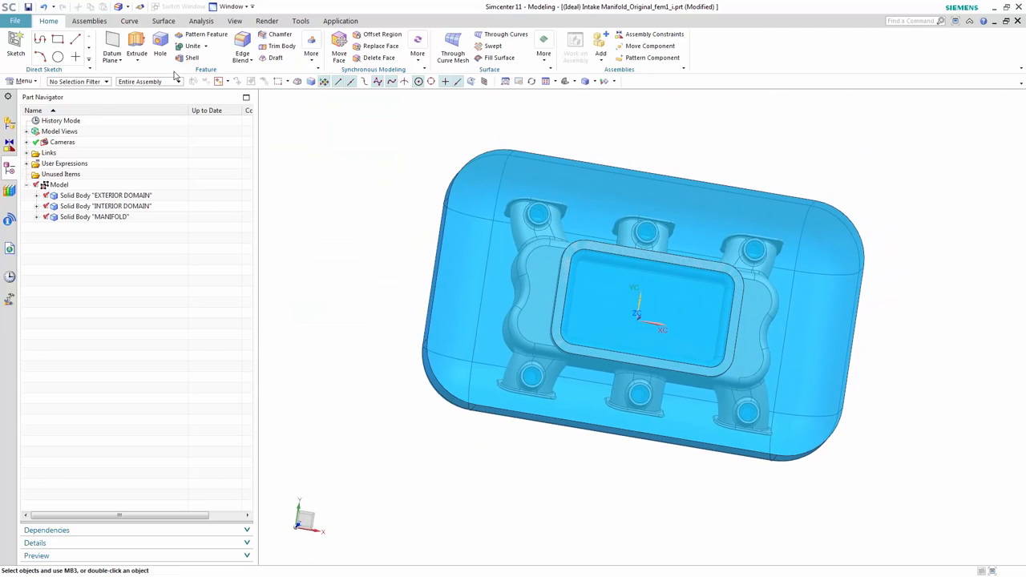
- Subtract the INTERIOR DOMAIN and MANIFOLD bodies from the EXTERIOR DOMAIN body, keeping the tool bodies
click(205, 46)
click(196, 70)
click(554, 197)
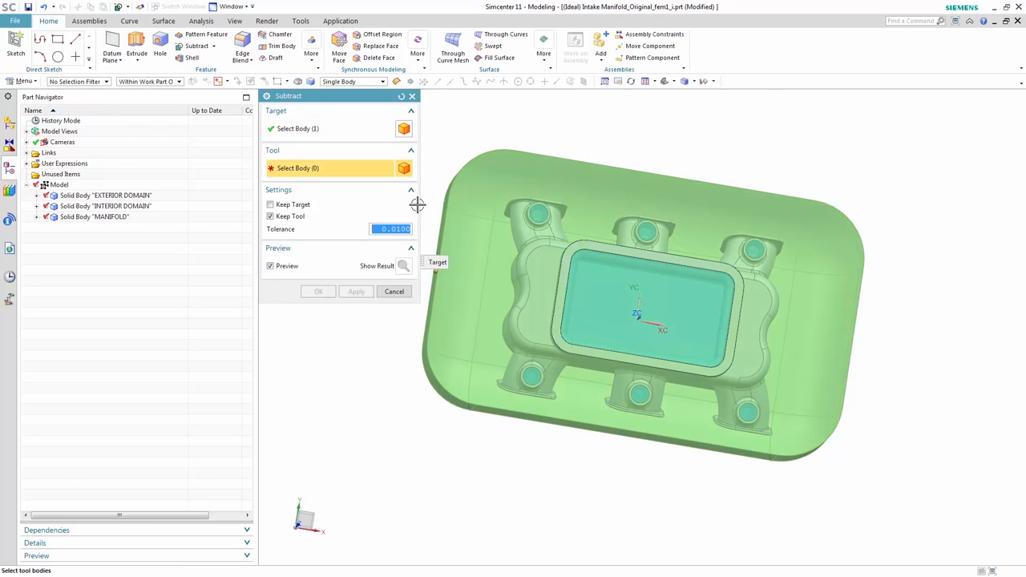
click(290, 218)
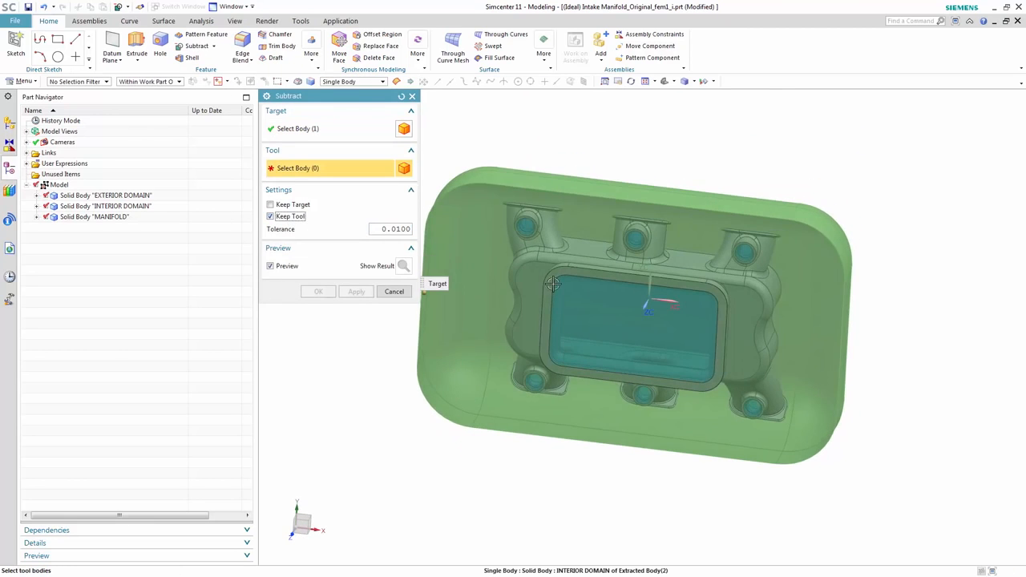
click(554, 285)
click(553, 281)
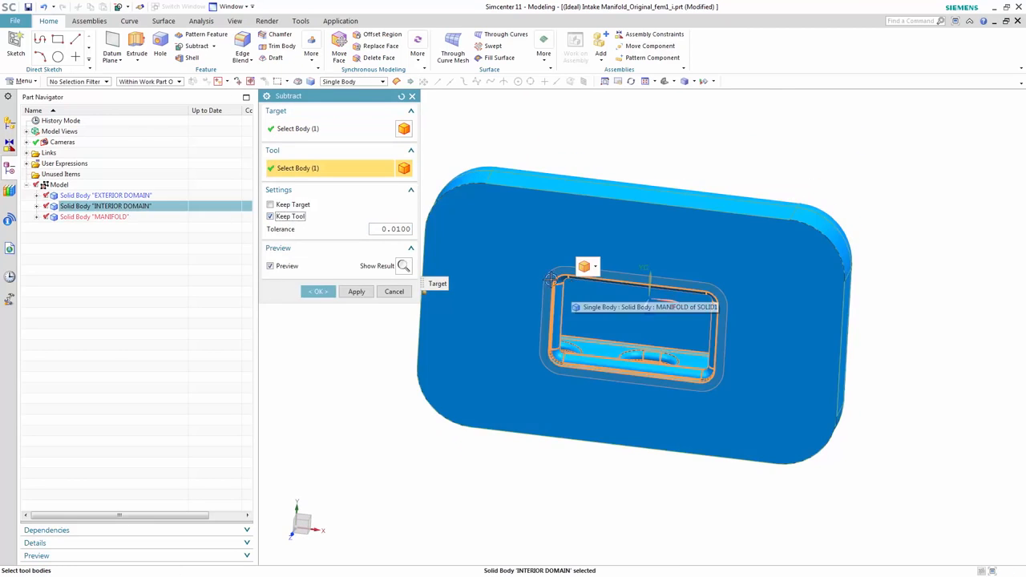
click(326, 294)
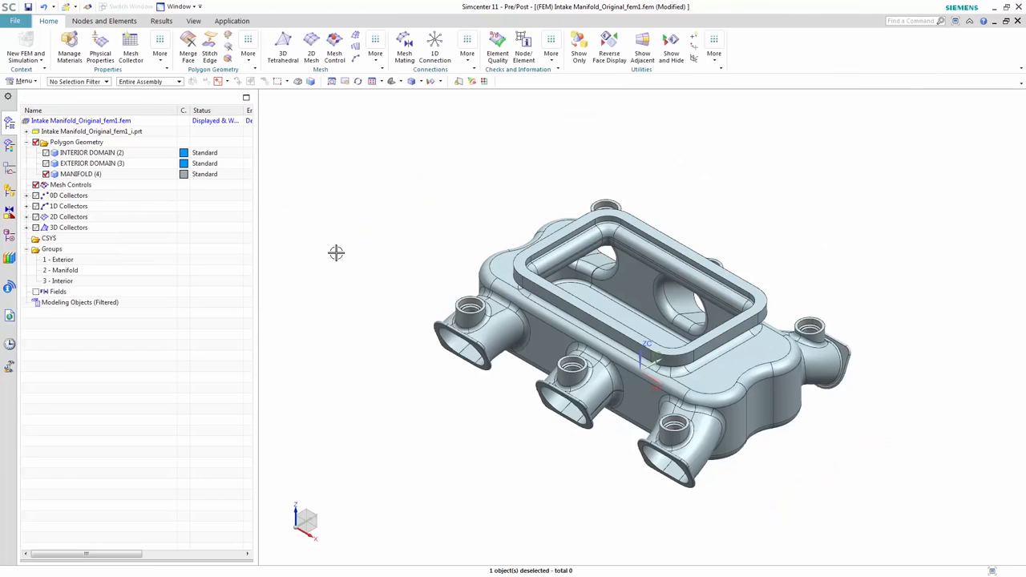
- Restrict selection to polygon bodies and start a 3D tetrahedral mesh on the MANIFOLD body
right_click(337, 252)
click(367, 223)
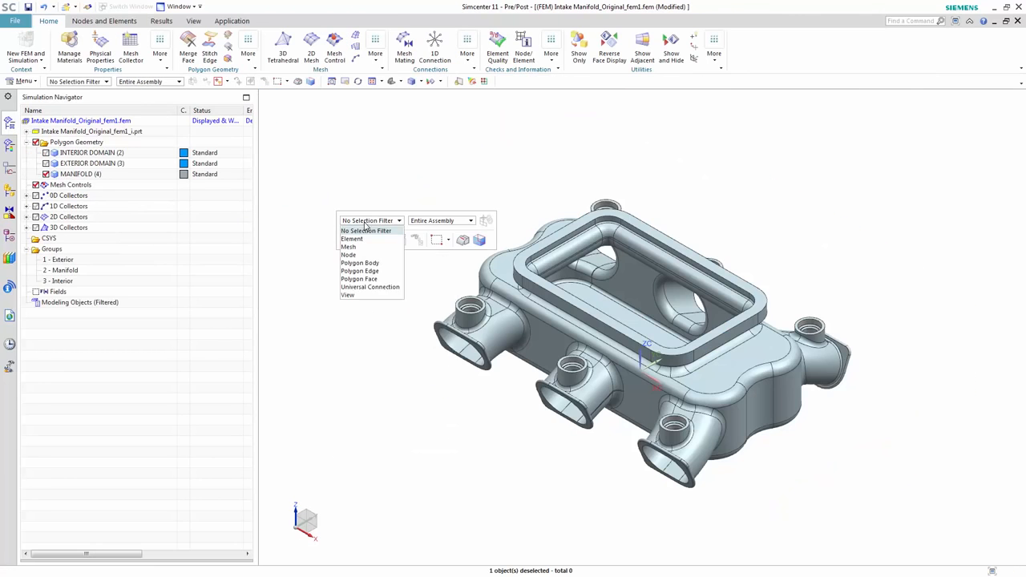
click(359, 263)
right_click(495, 256)
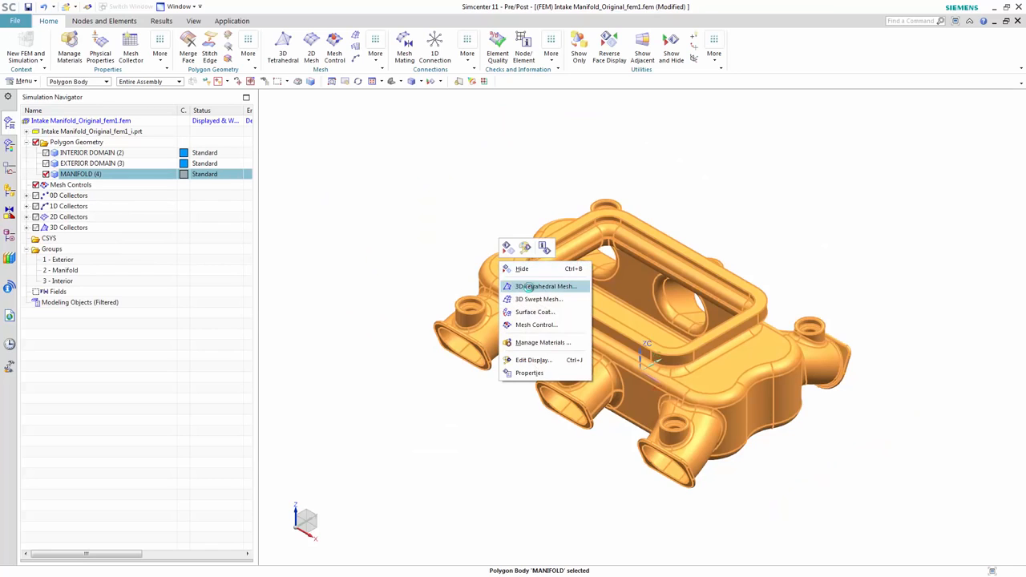
click(529, 289)
- Mesh the MANIFOLD body with CTETRA(10) tetrahedral elements at an element size of 10 mm
click(543, 95)
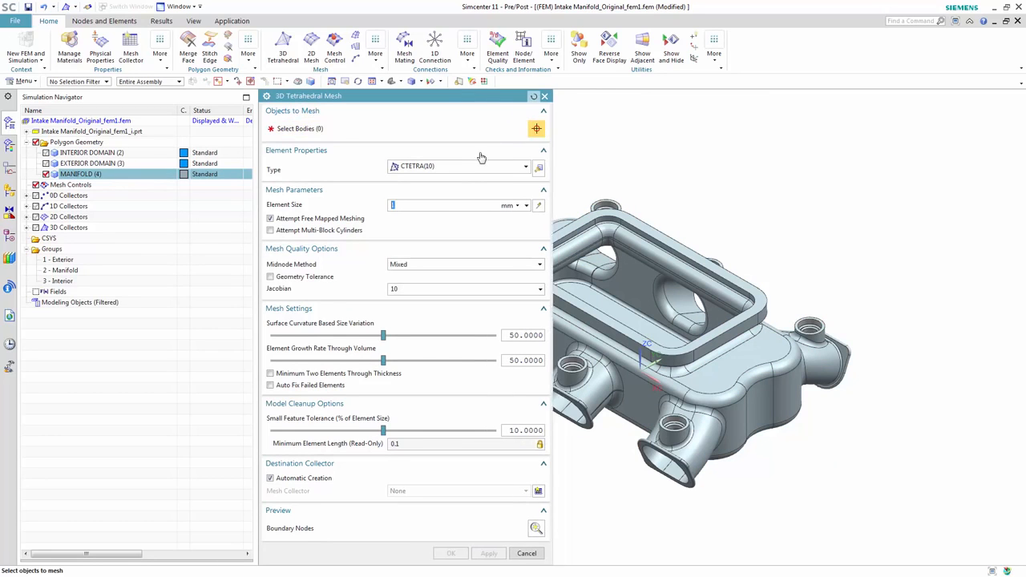
click(461, 166)
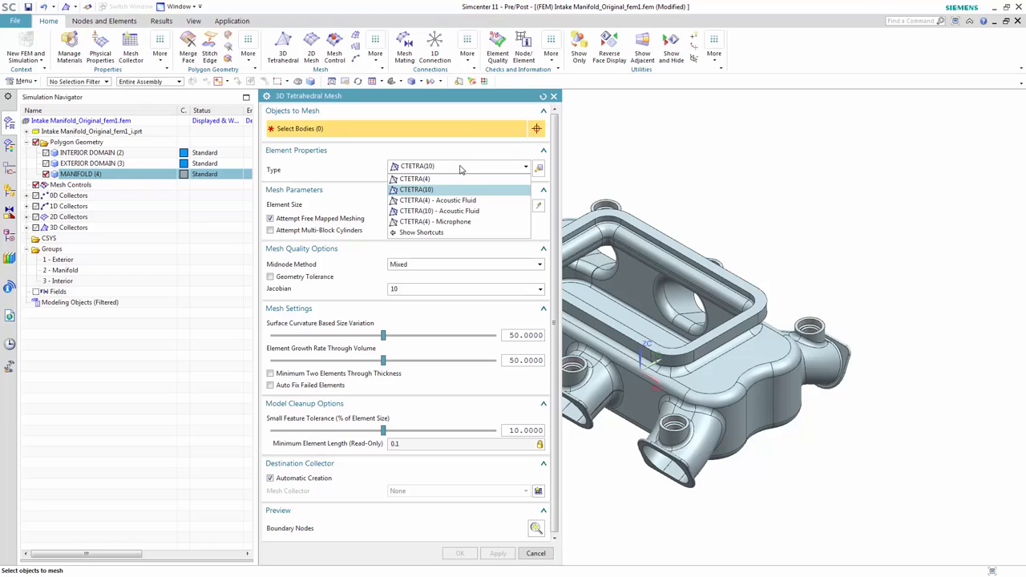
click(444, 189)
click(408, 205)
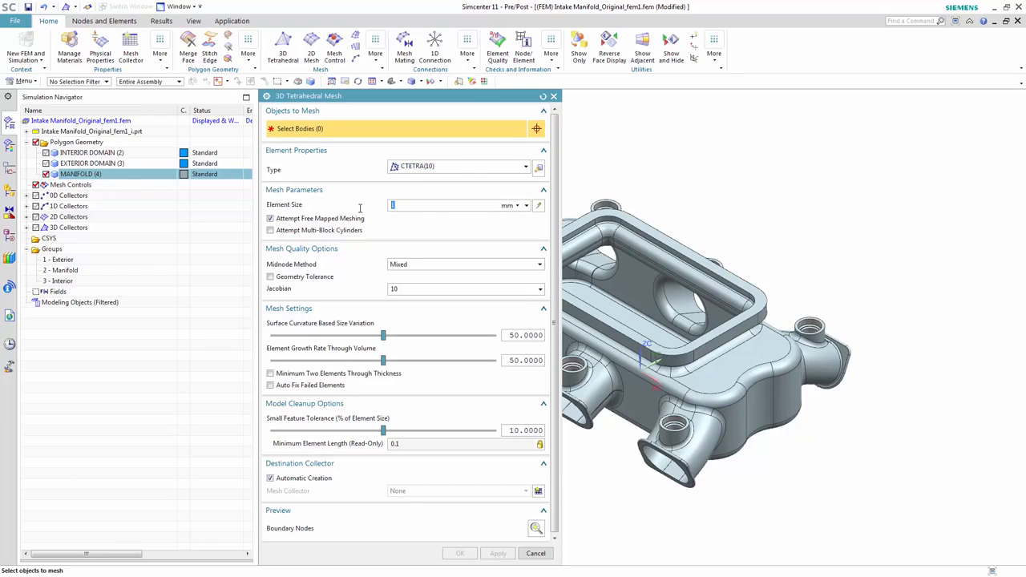
text(1)
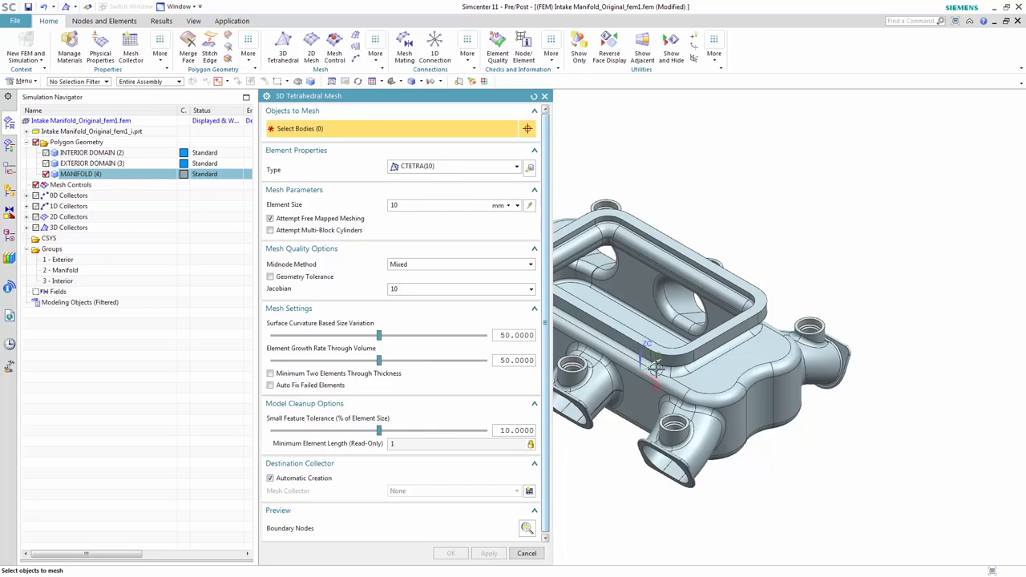
click(657, 360)
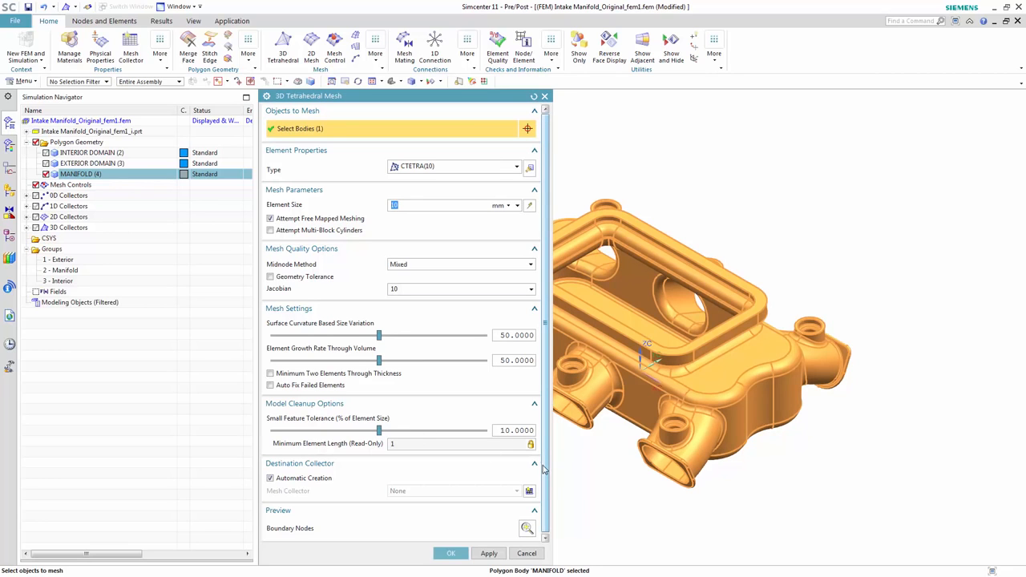
click(453, 553)
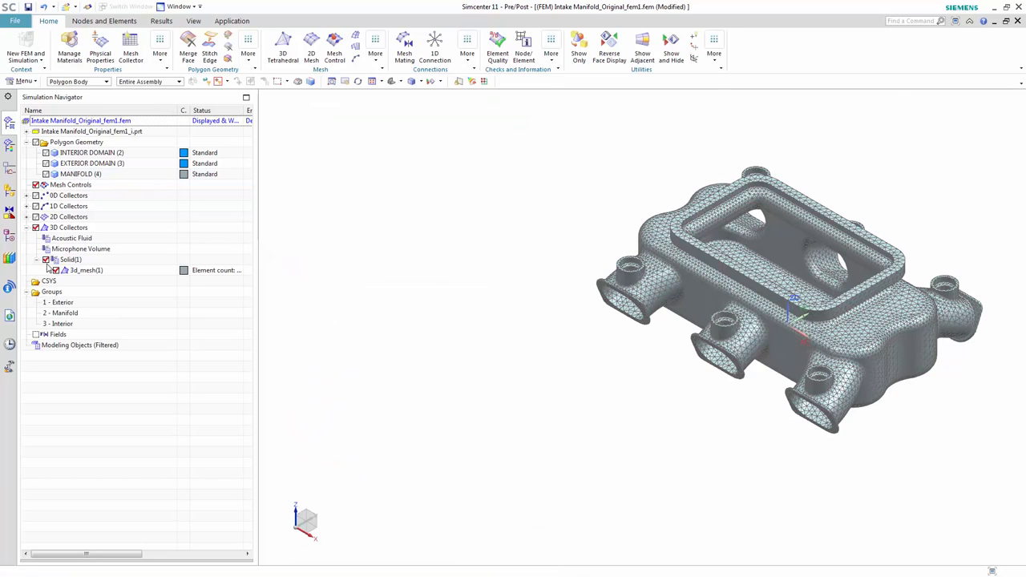
key(ctrl+f)
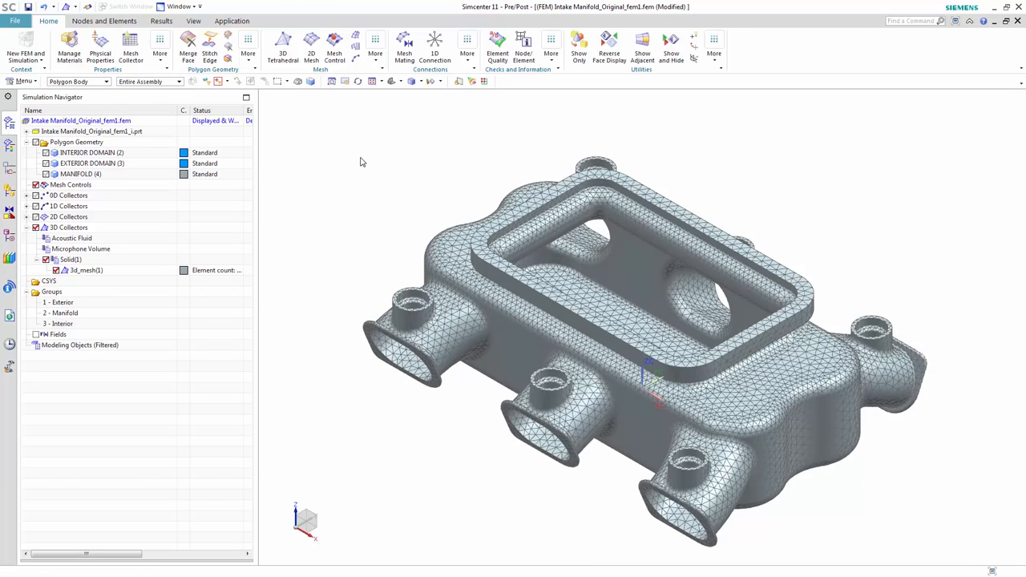
- Show only the Interior group and mesh INTERIOR DOMAIN with 15 mm CTETRA(4) - Acoustic Fluid elements in the Acoustic Fluid collector
right_click(86, 325)
click(119, 345)
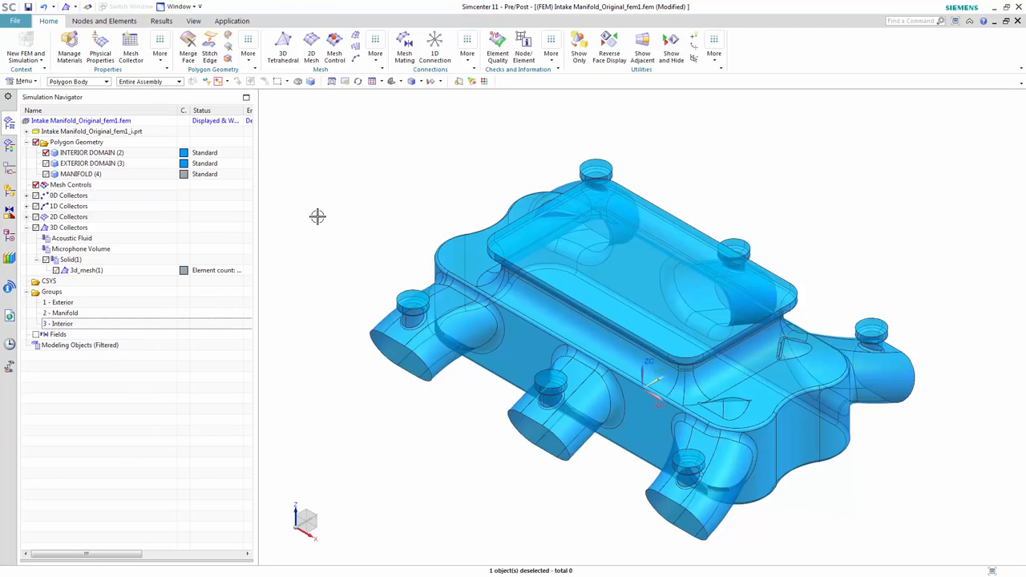
right_click(510, 170)
click(561, 211)
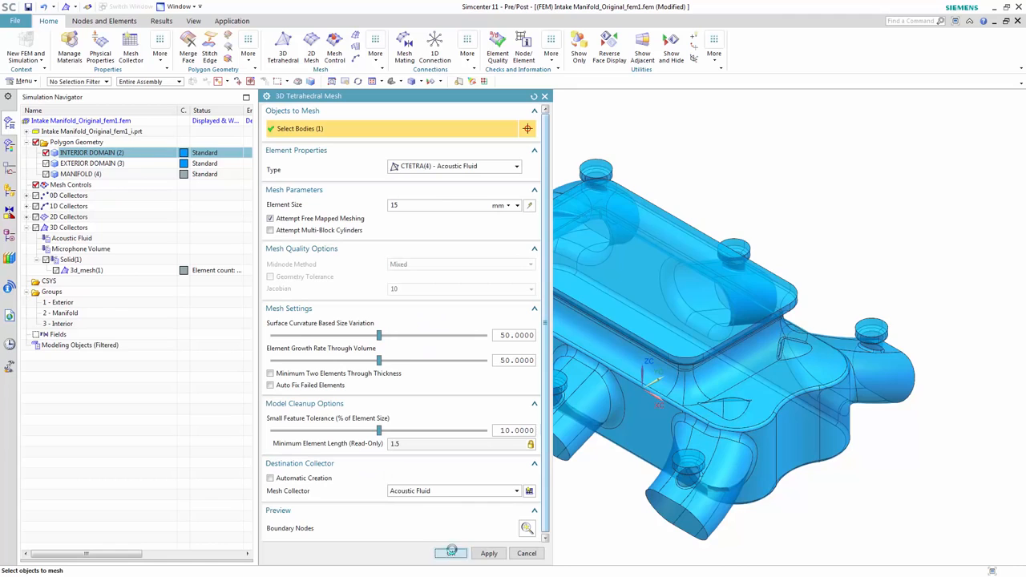
click(451, 553)
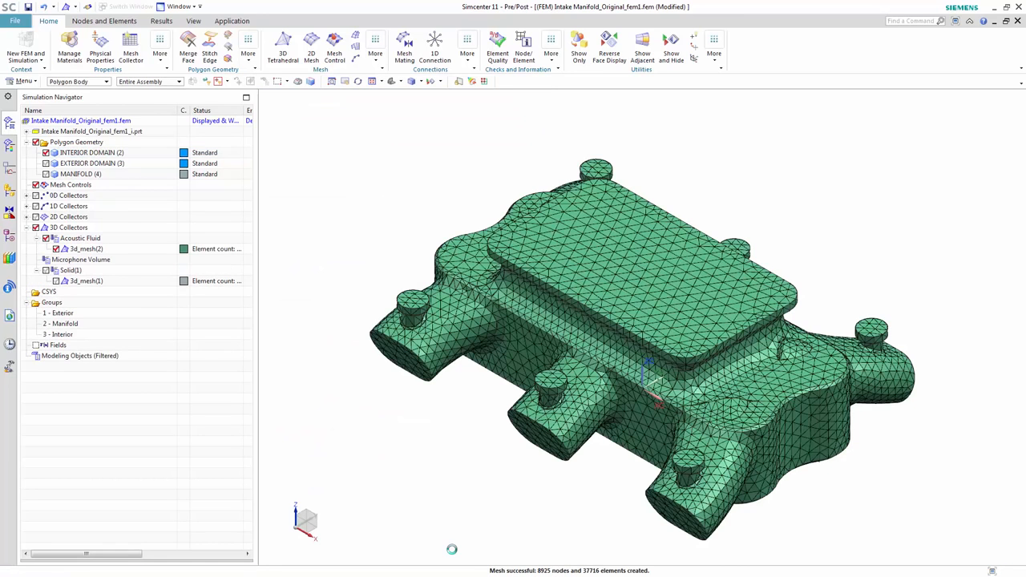
- Show only the Exterior group and mesh EXTERIOR DOMAIN with 15 mm CTETRA(4) - Acoustic Fluid elements in the Acoustic Fluid collector
click(62, 312)
right_click(64, 312)
click(100, 319)
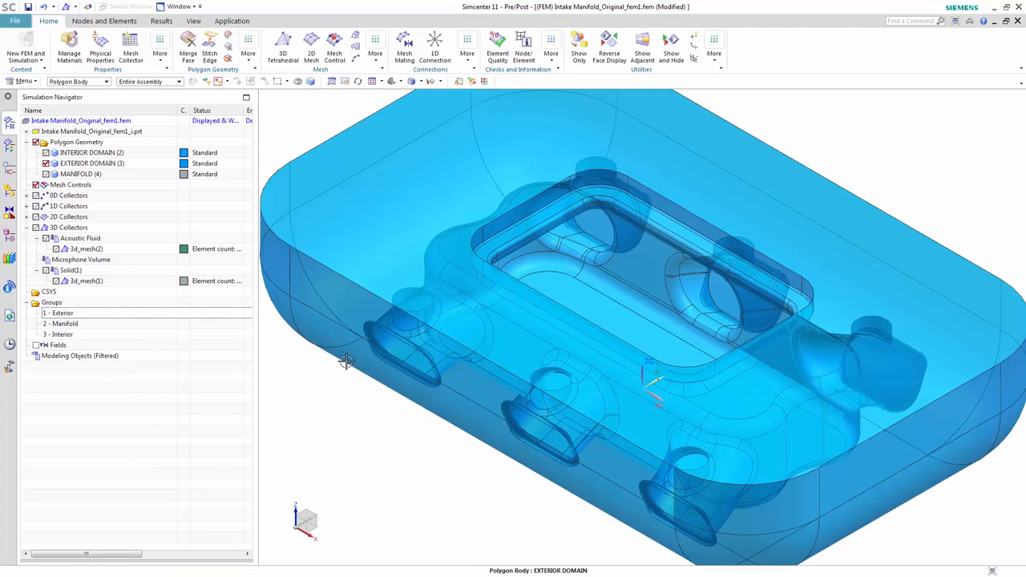
right_click(365, 173)
click(417, 225)
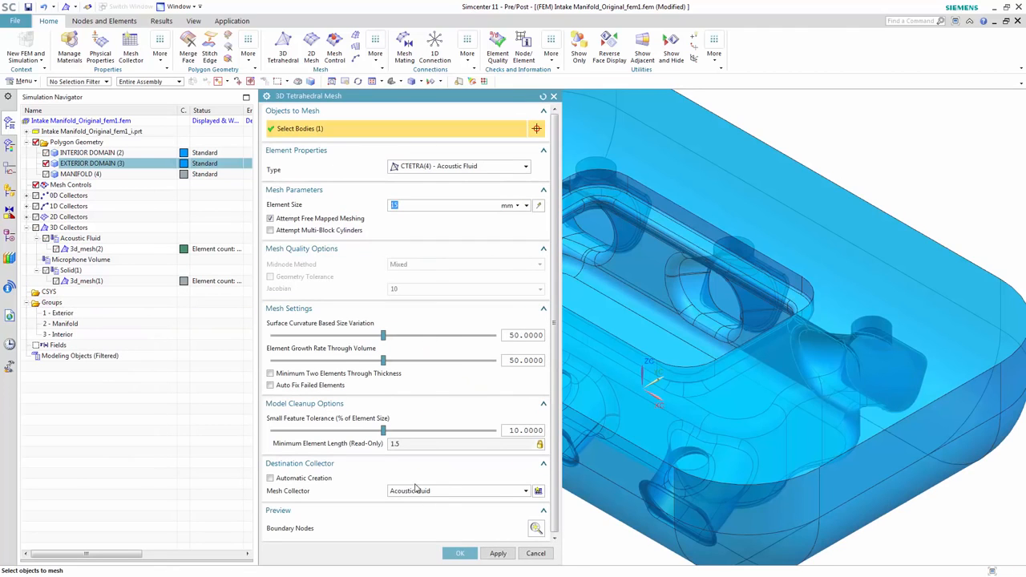
click(458, 553)
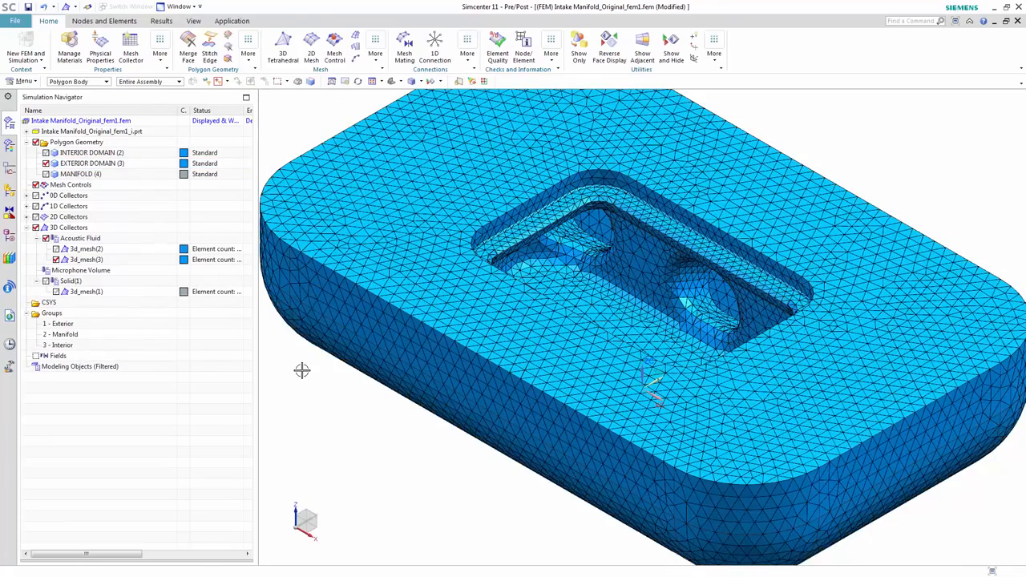
- Start a plane mesh primitive, rotate its coordinate system by 90 degrees and move its origin to Z -520 mm
right_click(302, 370)
click(326, 391)
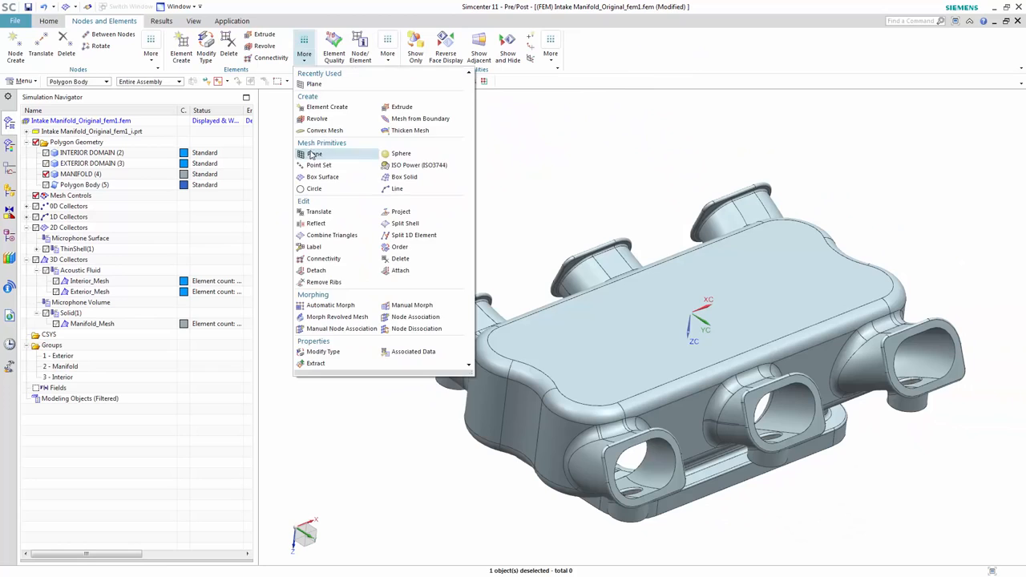
click(328, 154)
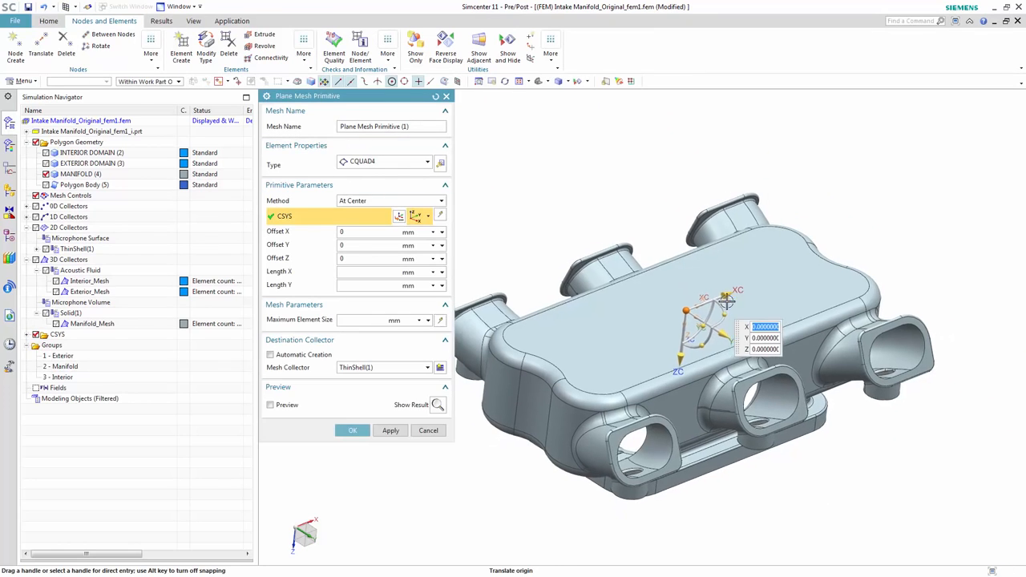
drag(703, 324, 701, 292)
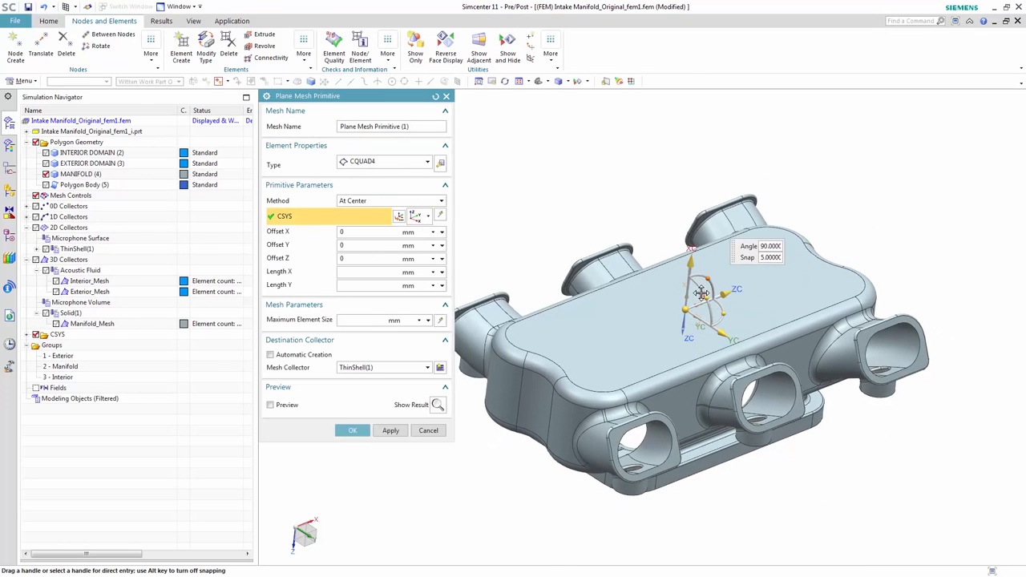
scroll(704, 285, down, 3)
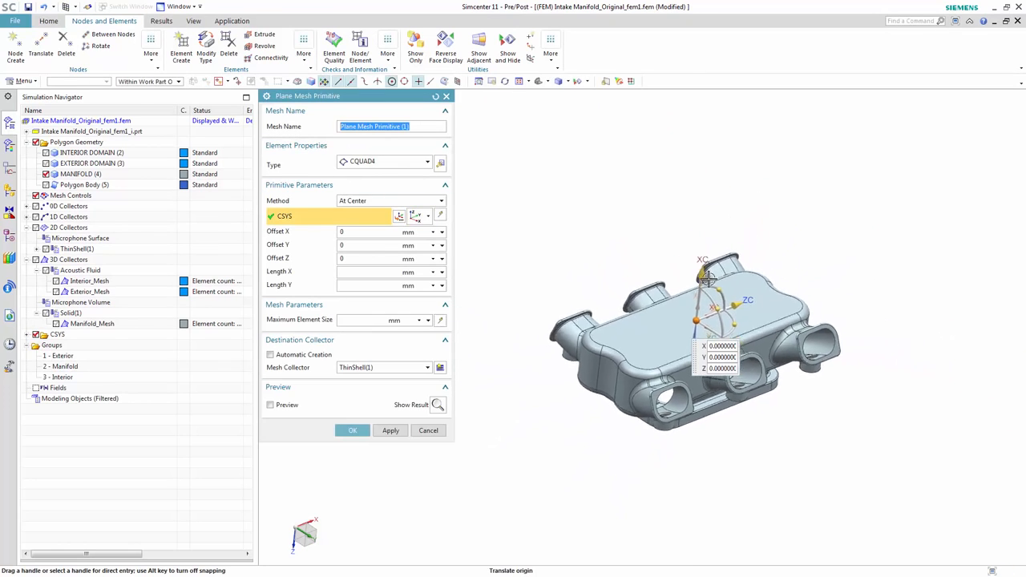
drag(706, 276, 703, 160)
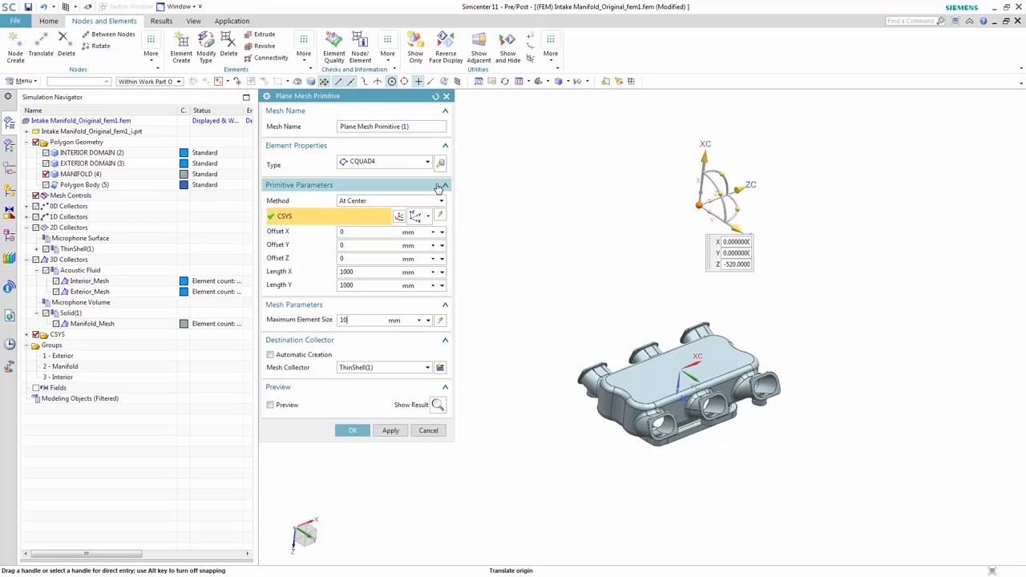
- Create the centered plane mesh as CQUAD4 - Microphone, 1000 by 1000 mm with 10 mm maximum element size, in the Microphone Surface collector
click(428, 161)
click(403, 207)
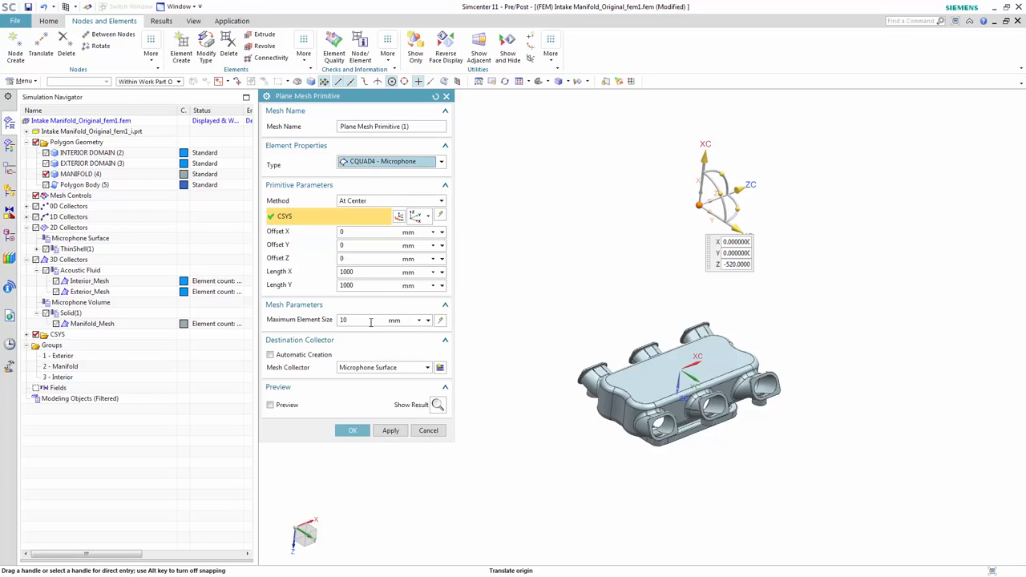
click(285, 406)
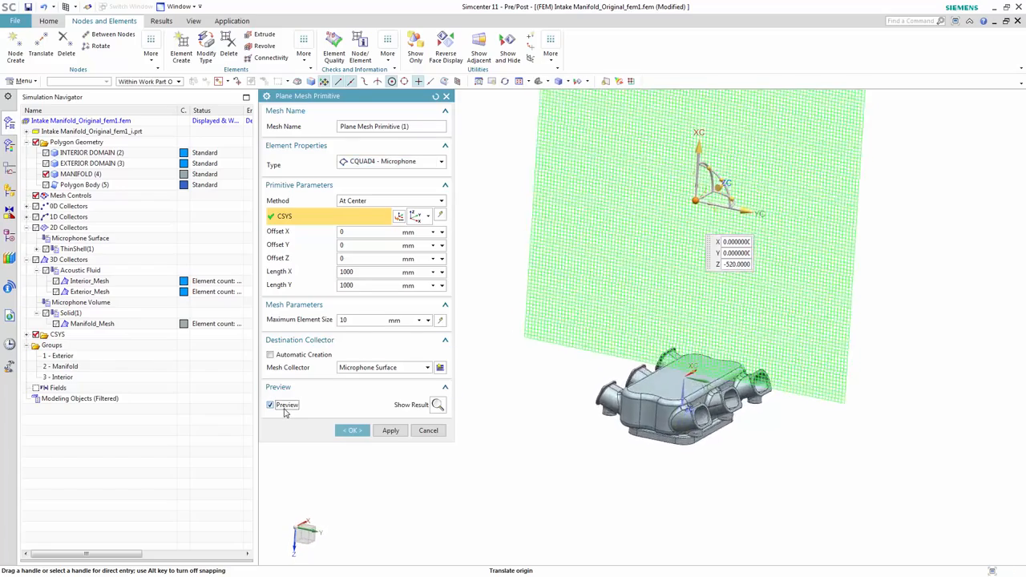
click(353, 430)
- Create a new simulation from the FEM with the NX Nastran Vibro-Acoustic template, keeping the proposed file name
right_click(143, 121)
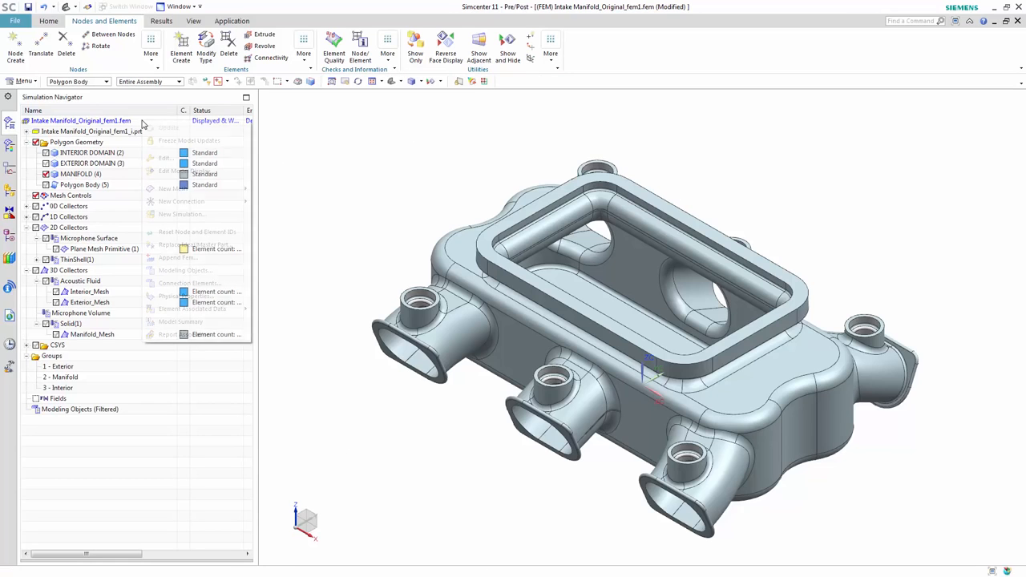
click(181, 214)
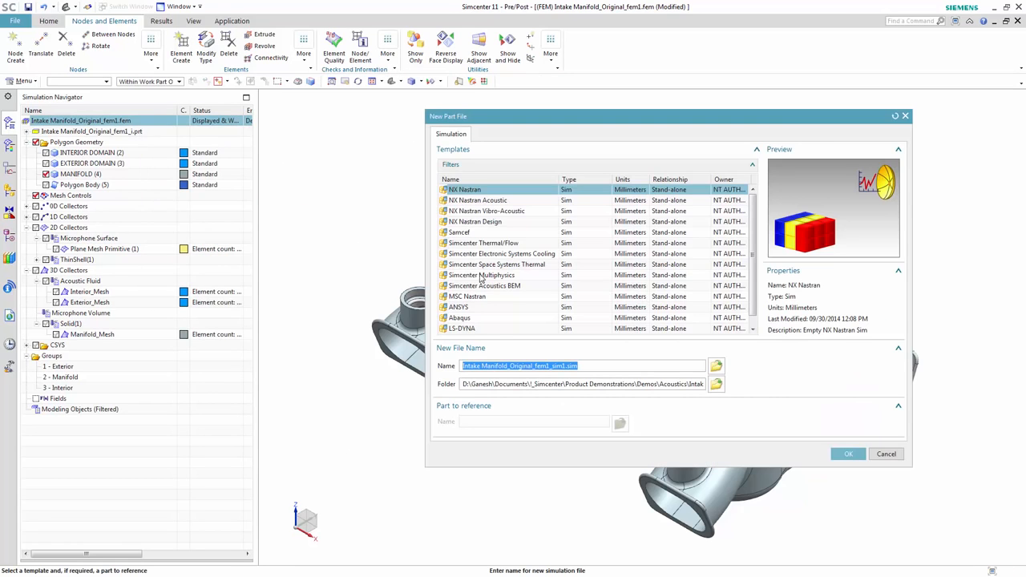
click(499, 212)
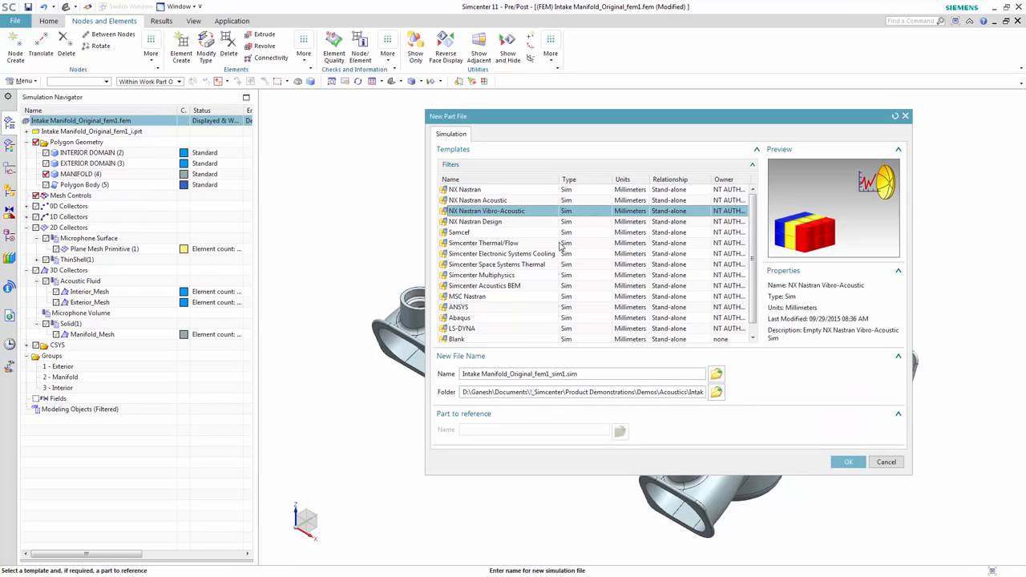
click(843, 461)
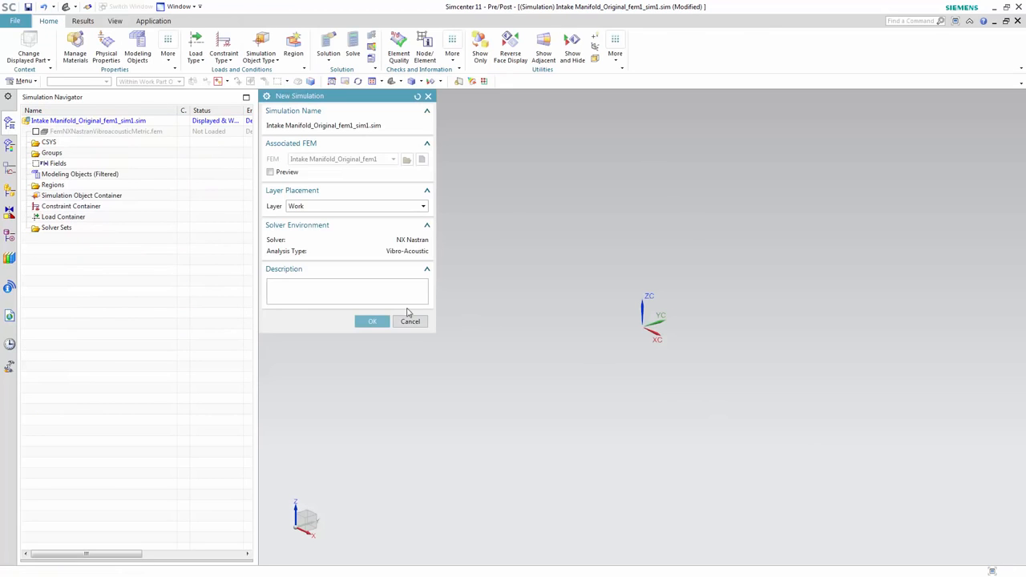
click(373, 325)
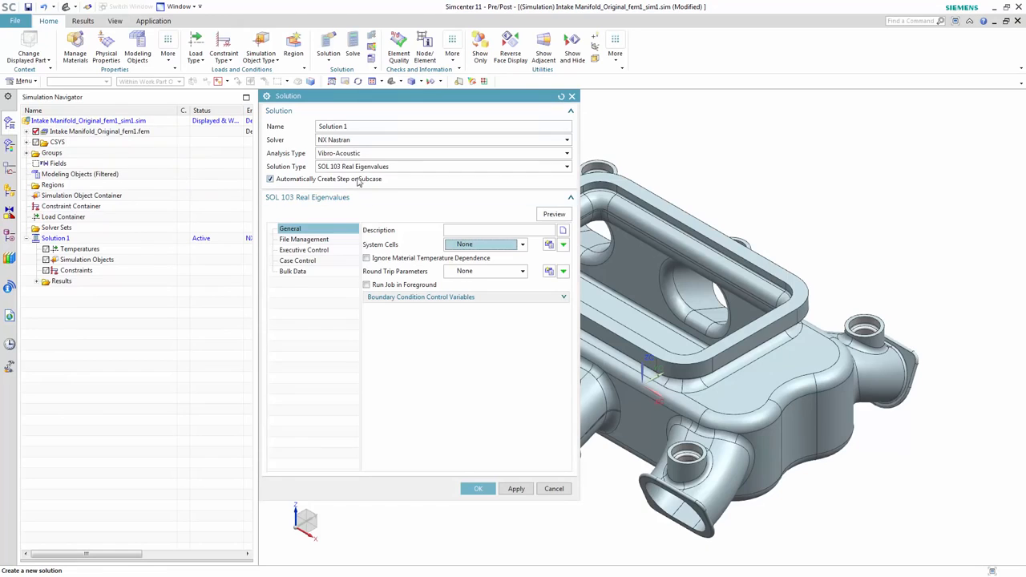
- Create the solution with the SOL 108 Direct Frequency Response solution type
click(358, 167)
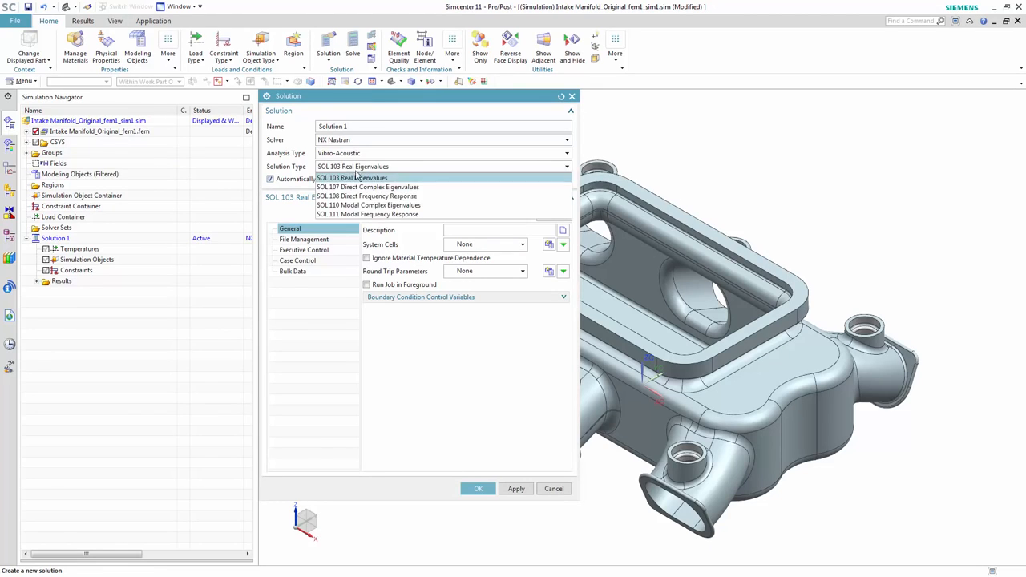
click(363, 192)
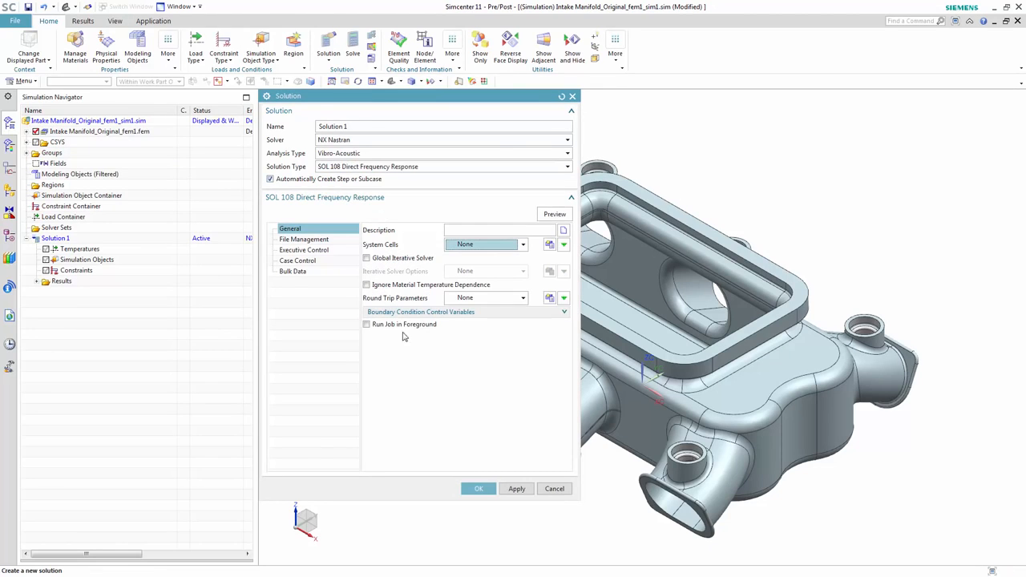
click(478, 489)
middle_click(491, 285)
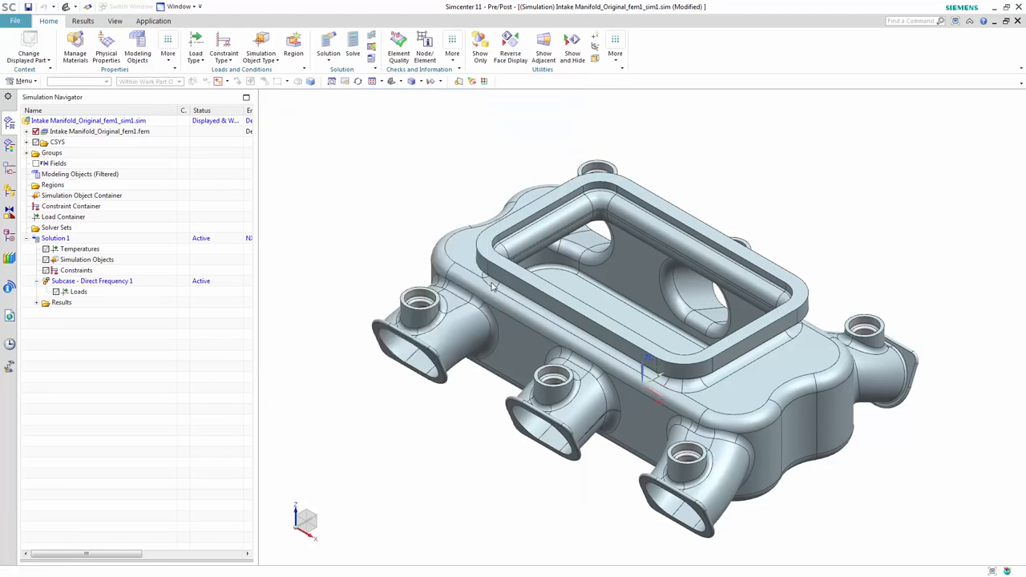
- Create a direct forcing frequencies object as a Linear Sweep (FREQ1) starting at 100 Hz with a 10 Hz increment
click(468, 168)
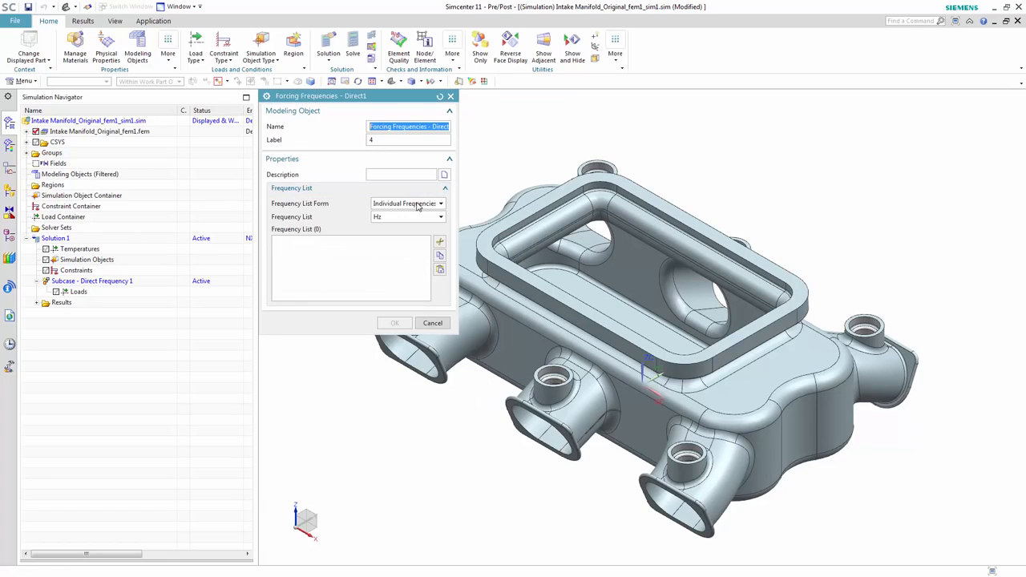
click(417, 205)
click(403, 223)
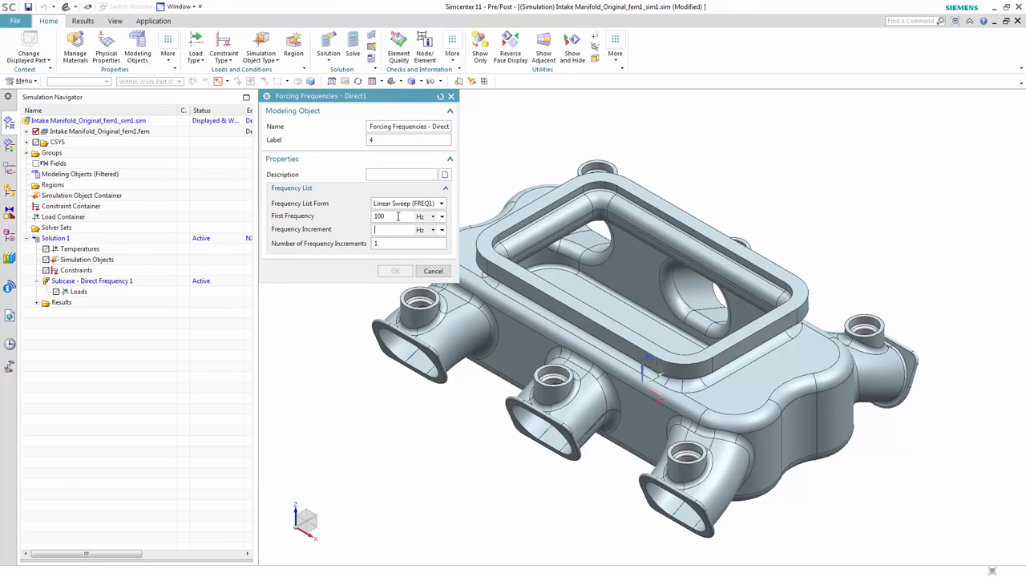
text(10)
click(394, 272)
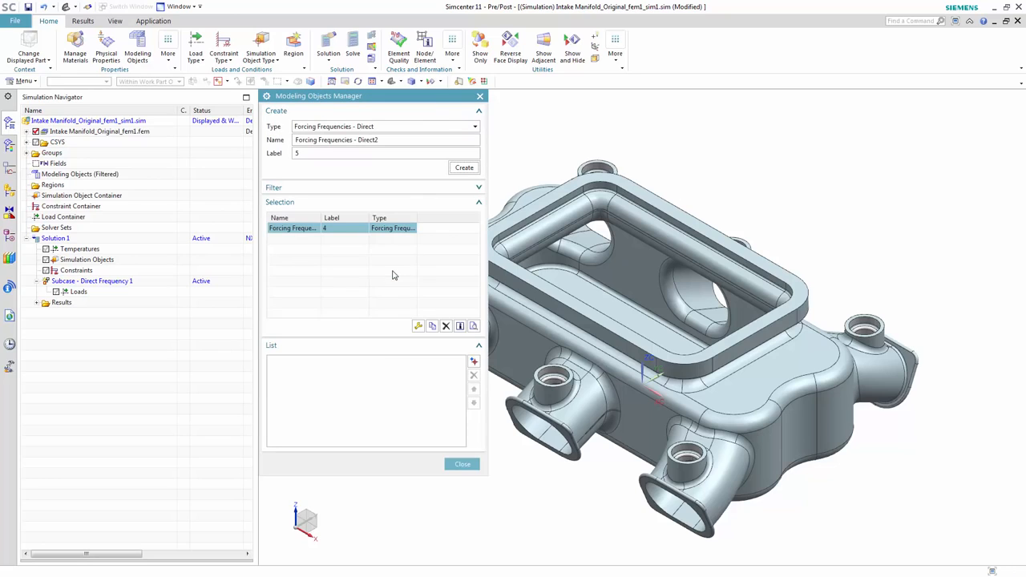
- Add the forcing frequencies object to the direct frequency subcase and accept the solution step
click(474, 361)
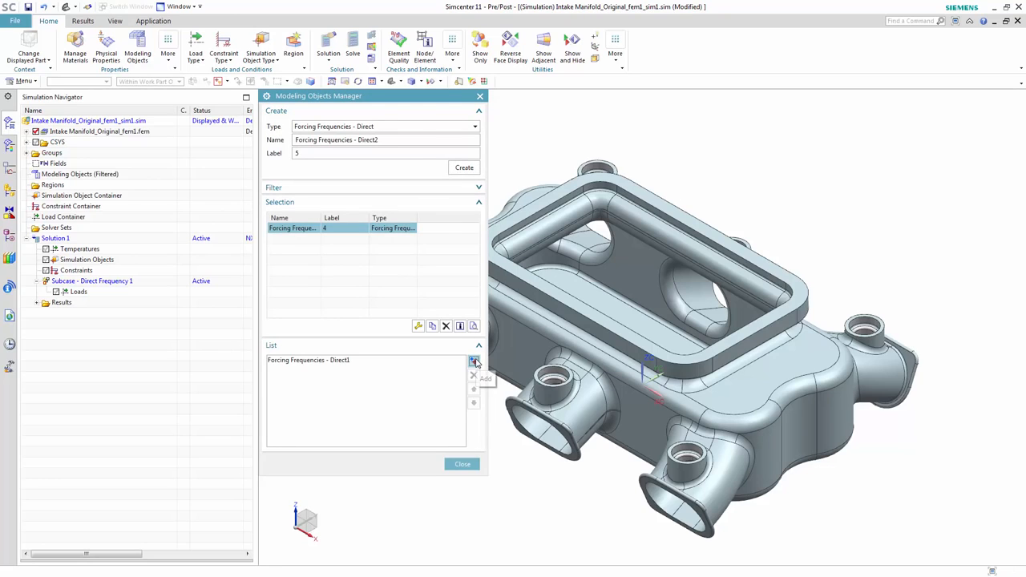
click(461, 464)
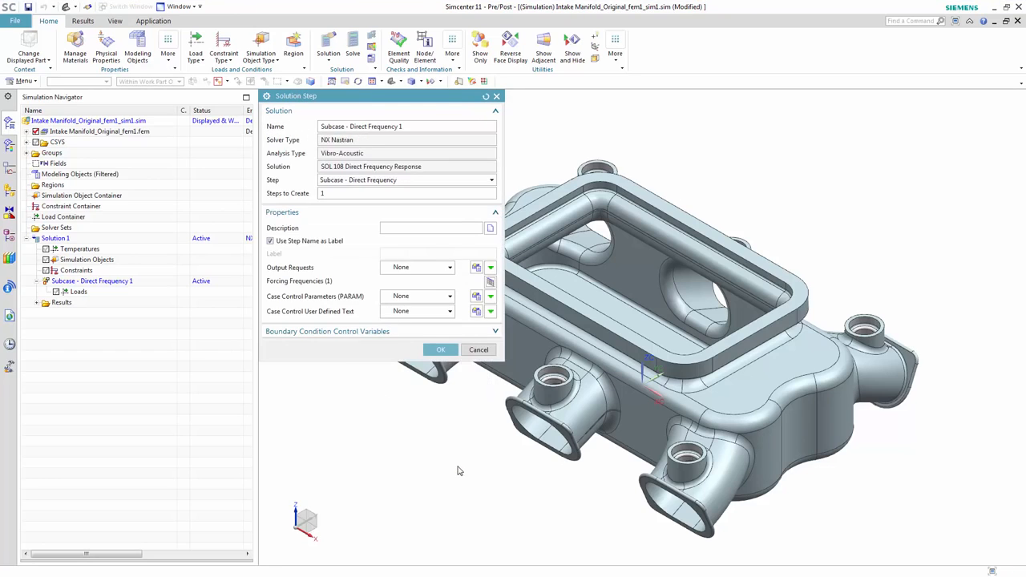
click(440, 350)
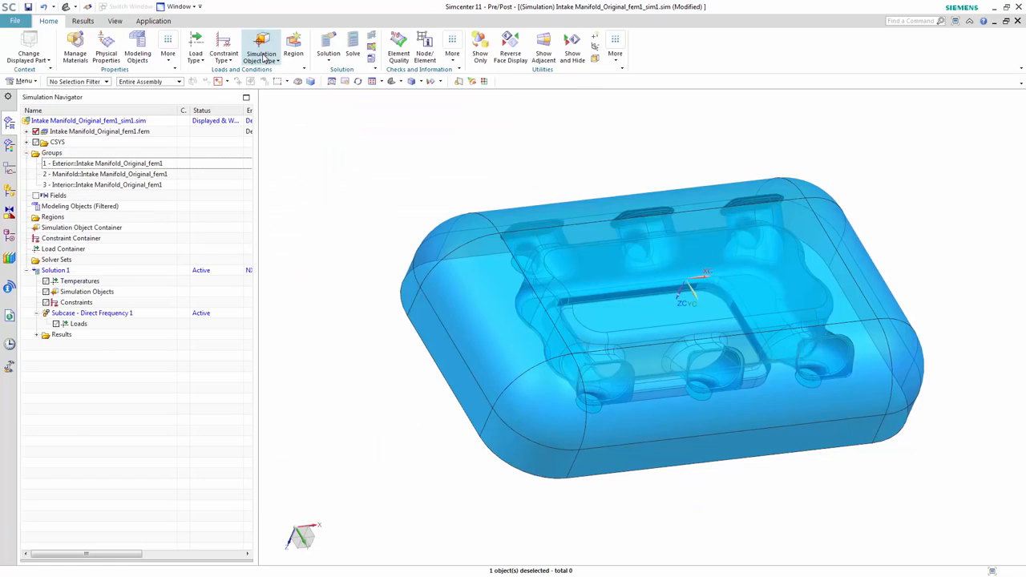
- Create an Automatically Matched Layer using a new region on the outer tangent faces of the exterior acoustic domain
click(262, 59)
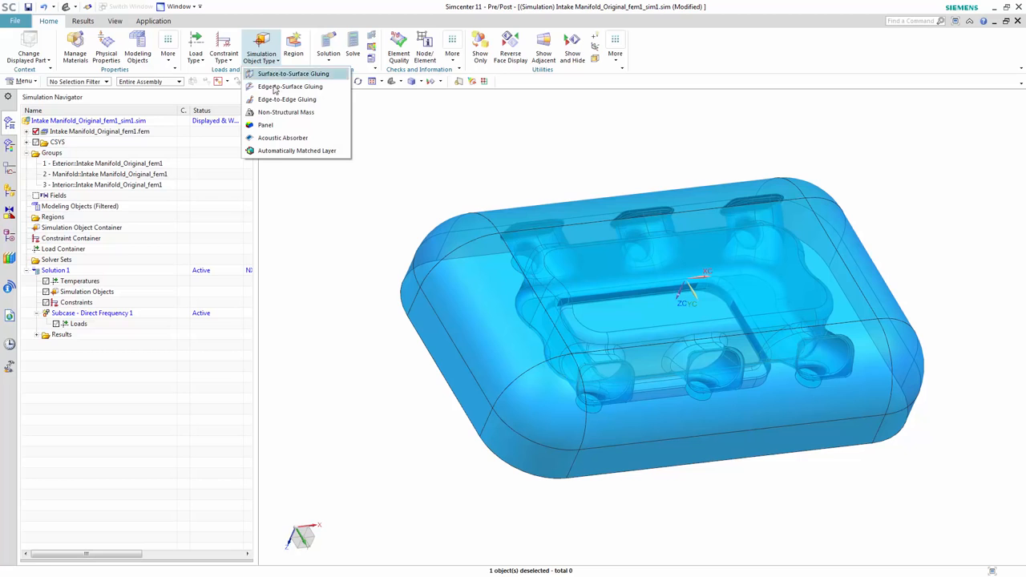
click(295, 150)
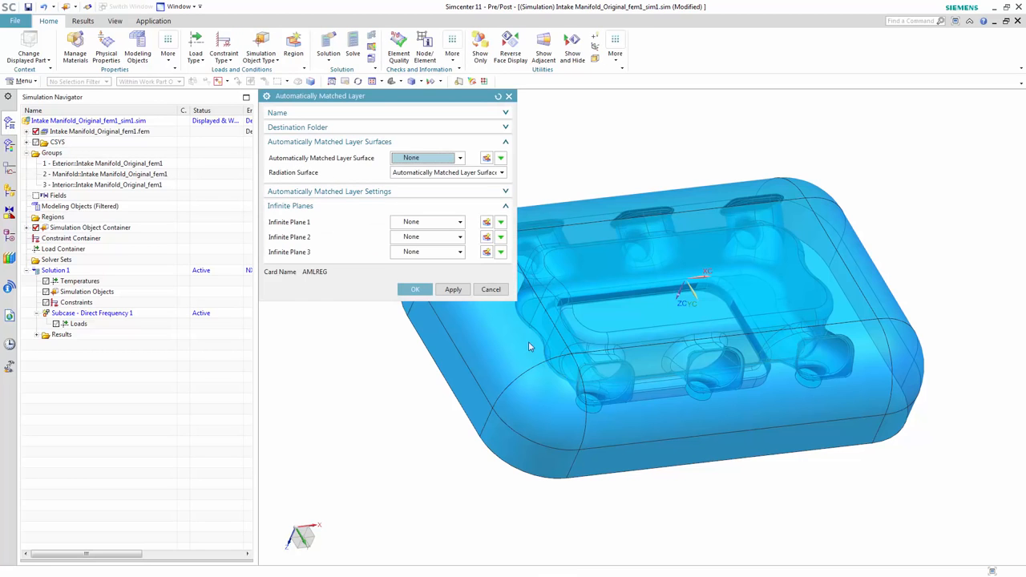
click(487, 157)
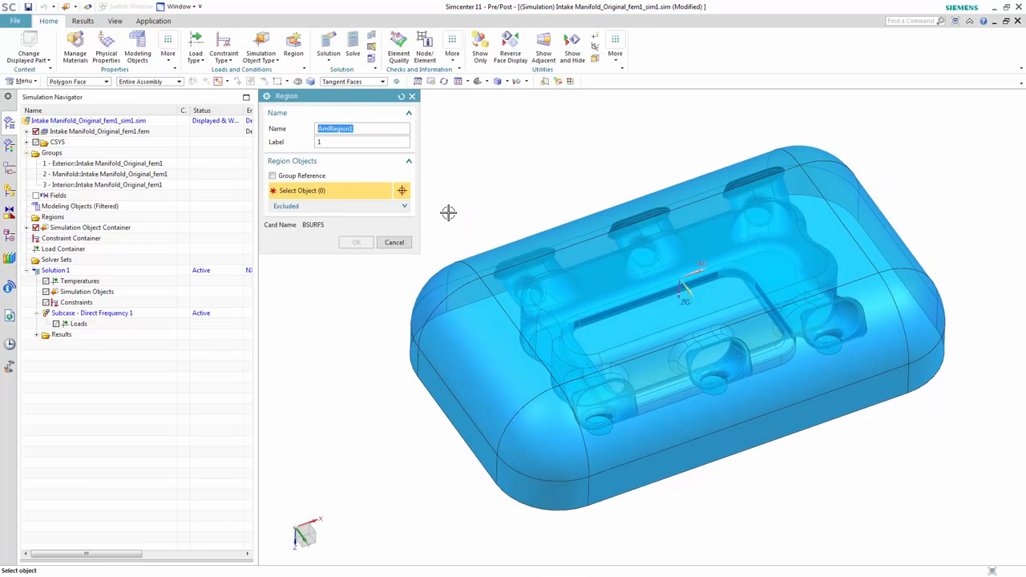
click(620, 282)
click(357, 243)
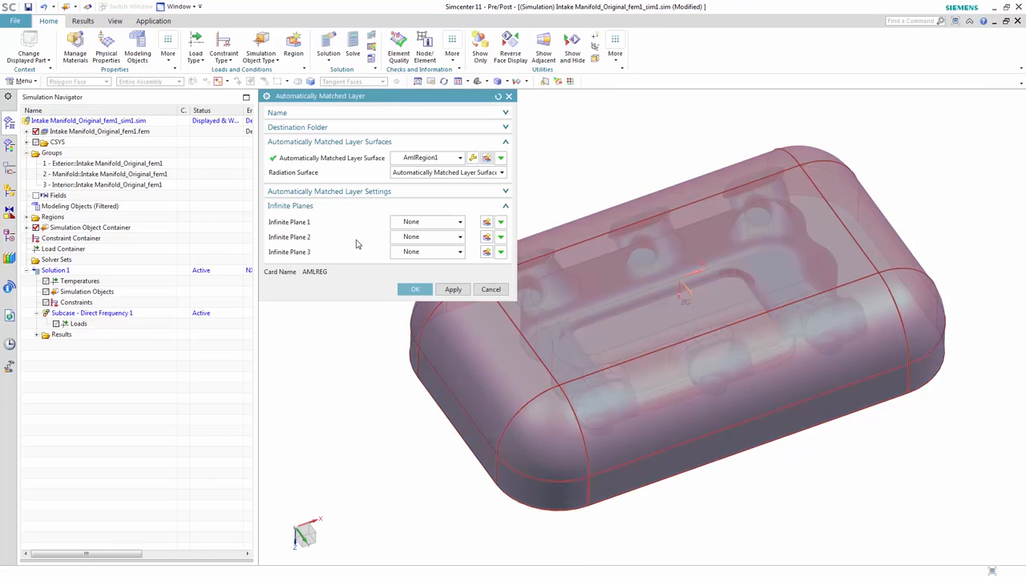
click(415, 289)
key(Home)
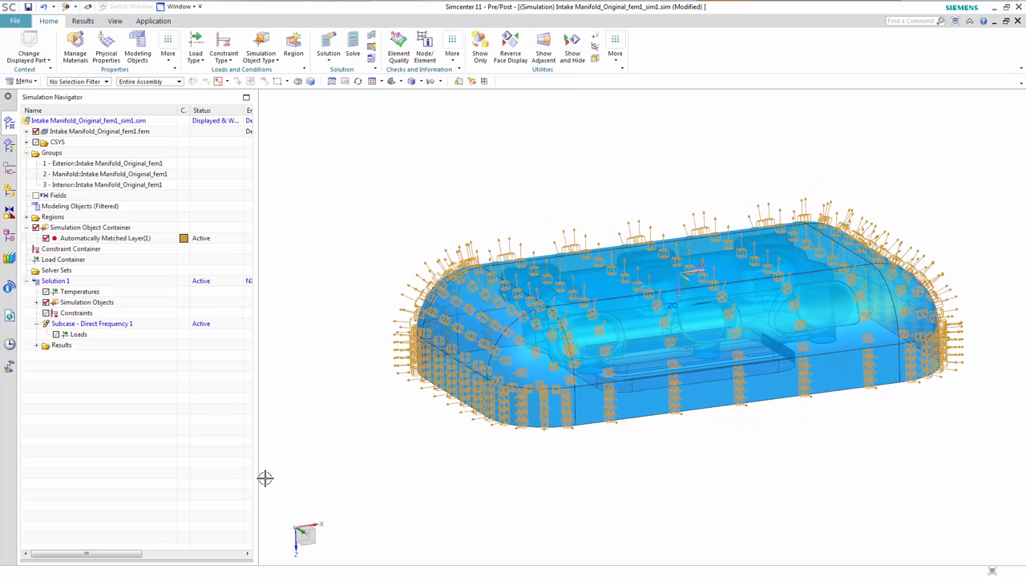
- Show only the manifold group and apply a Fixed Constraint to the six port flange faces and the base flange face
right_click(85, 177)
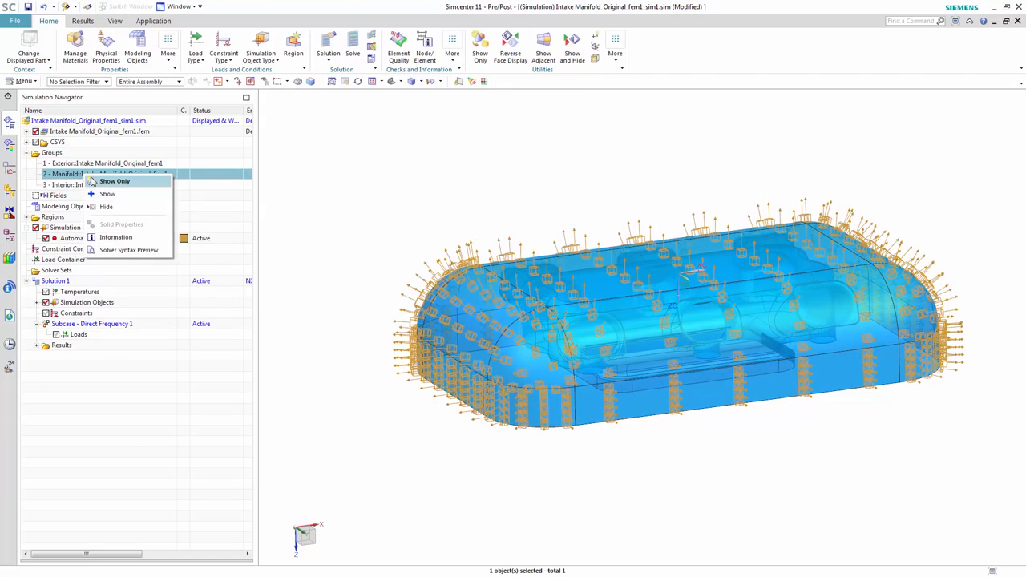
click(100, 183)
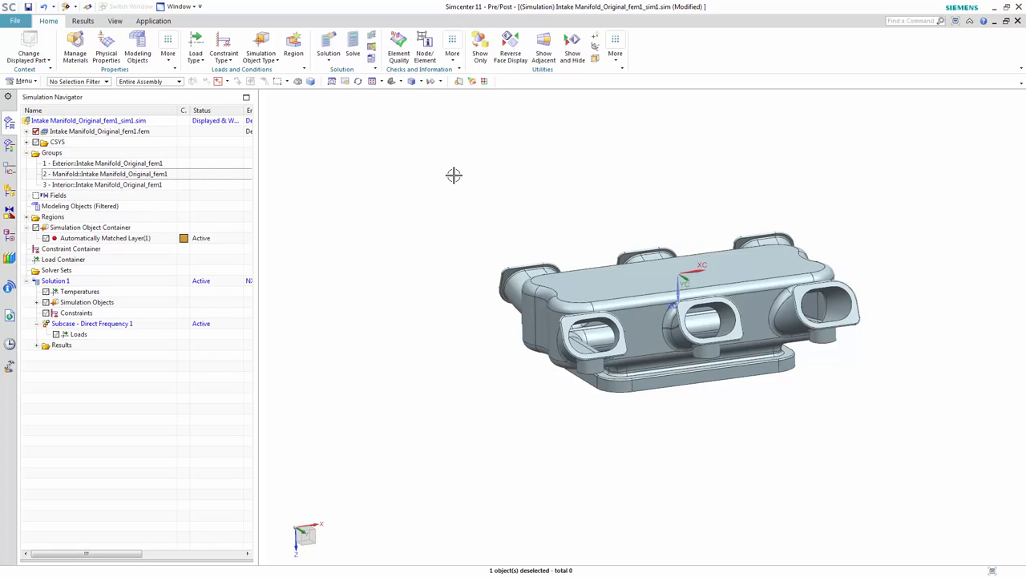
click(224, 49)
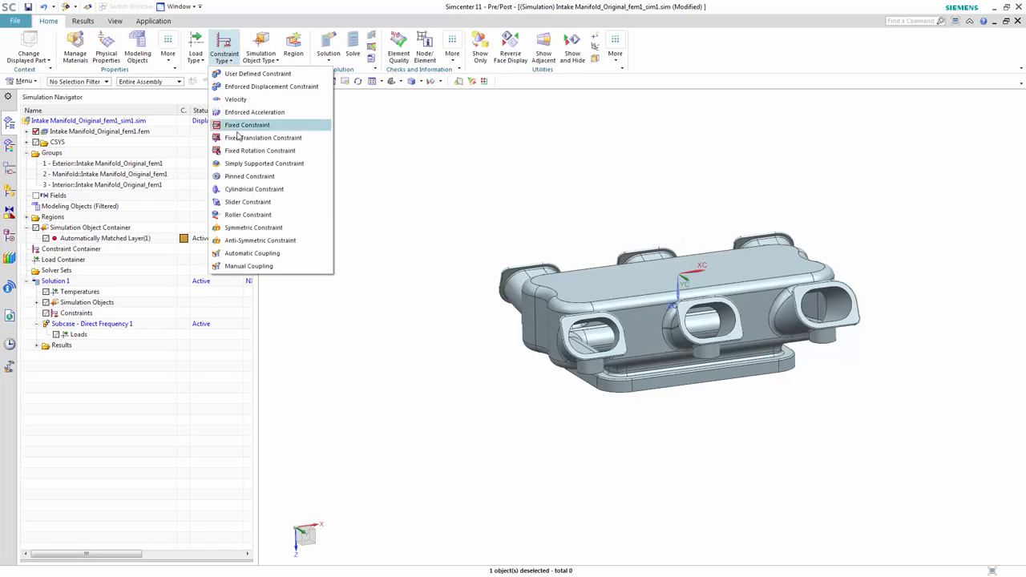
click(241, 128)
scroll(681, 328, up, 5)
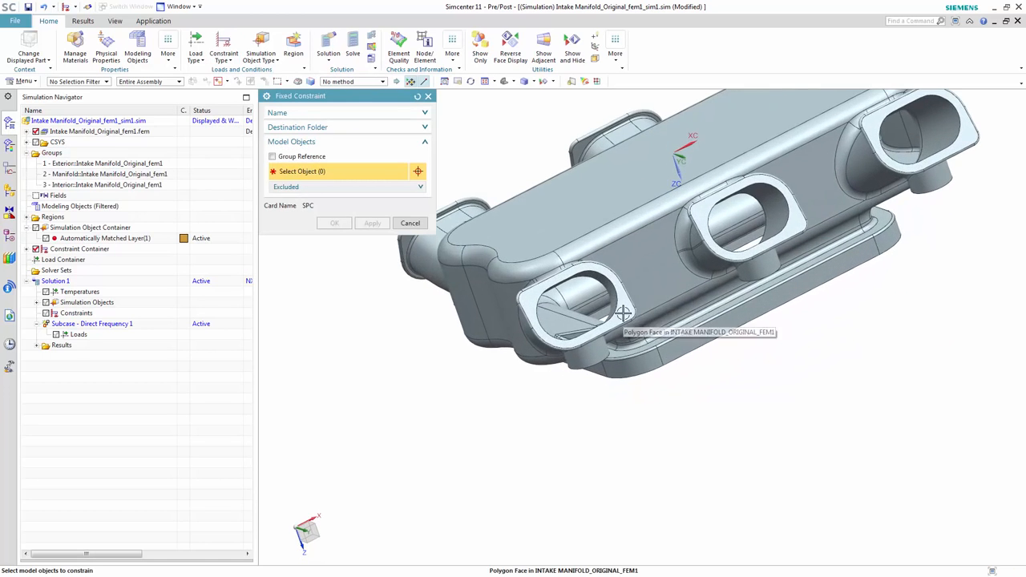
click(687, 311)
click(691, 316)
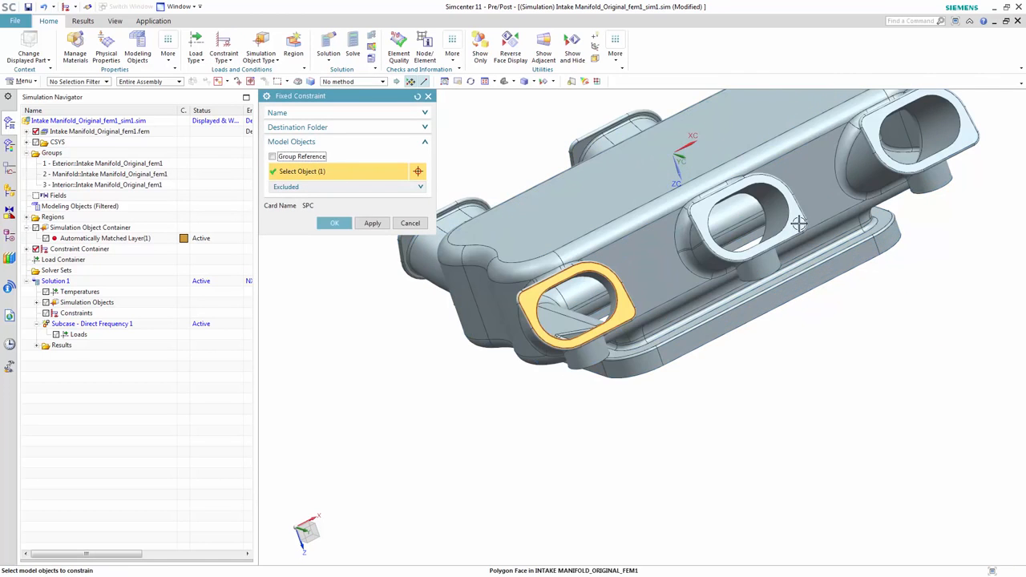
click(799, 223)
middle_drag(799, 223, 632, 270)
click(868, 251)
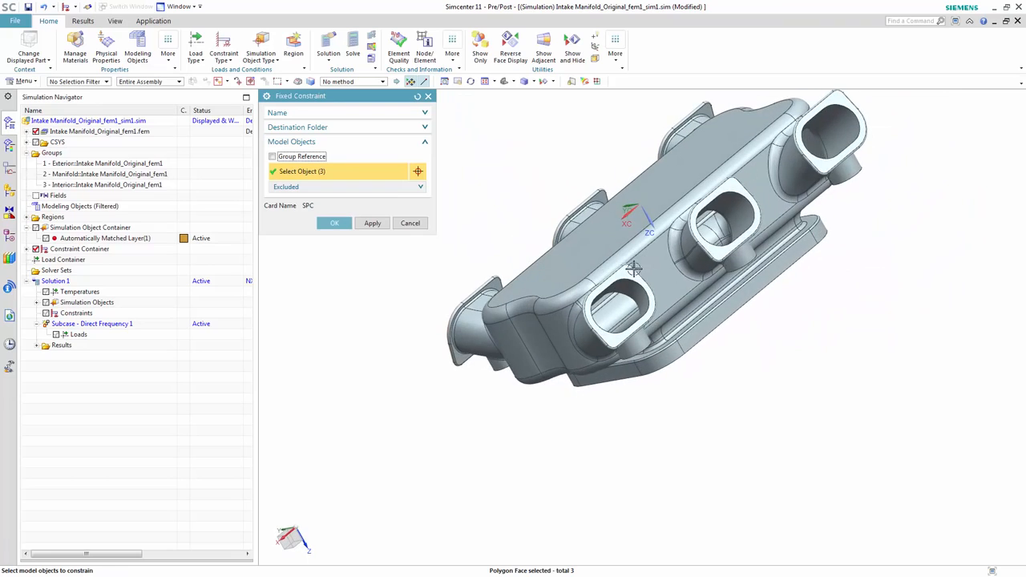
click(629, 277)
click(731, 188)
click(833, 100)
middle_drag(834, 100, 677, 272)
click(762, 207)
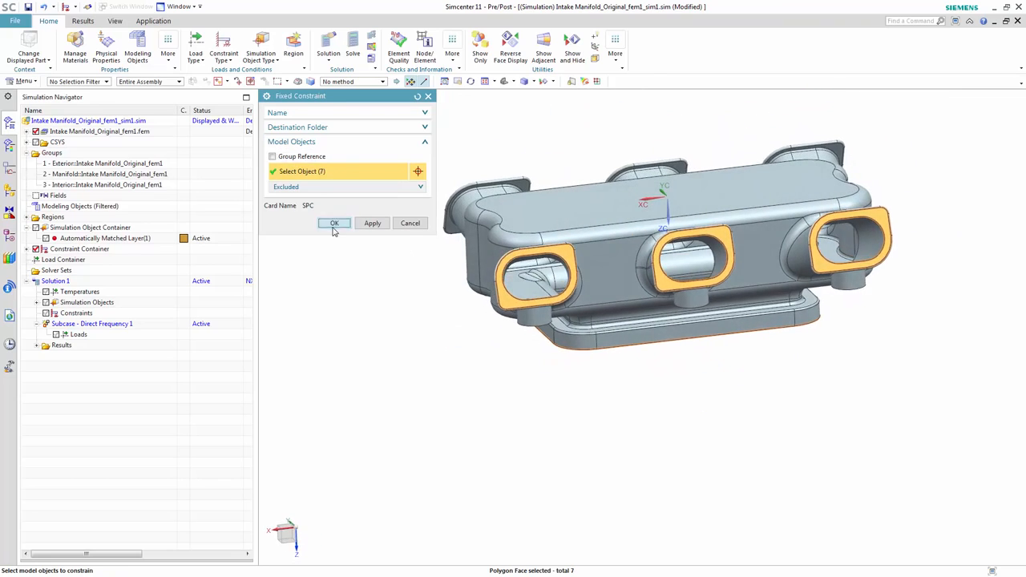
click(333, 223)
key(Home)
click(441, 195)
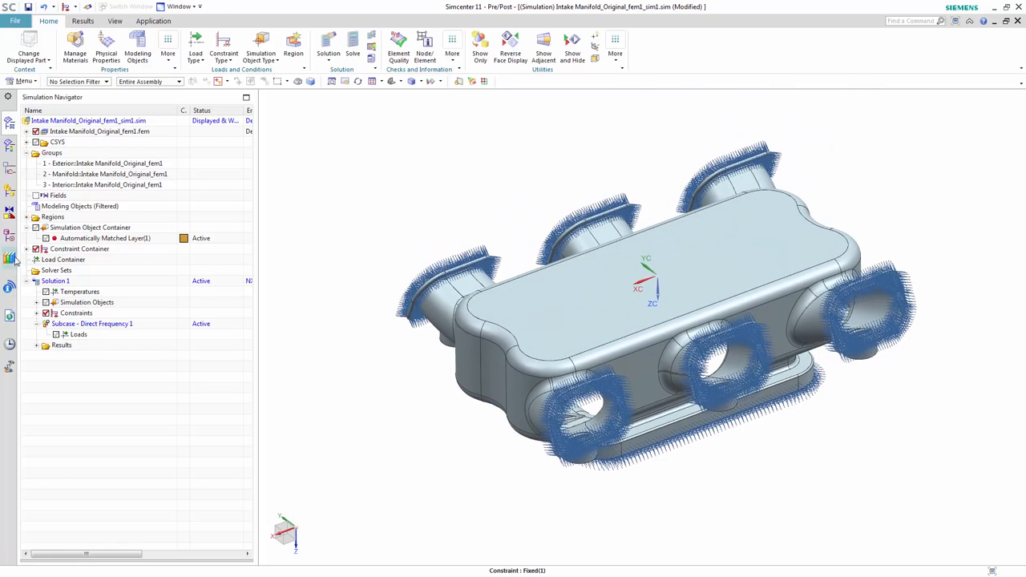
- Hide the constraint symbols and display the ThinShell(1) mesh from the FEM's 2D collectors
click(70, 176)
click(26, 132)
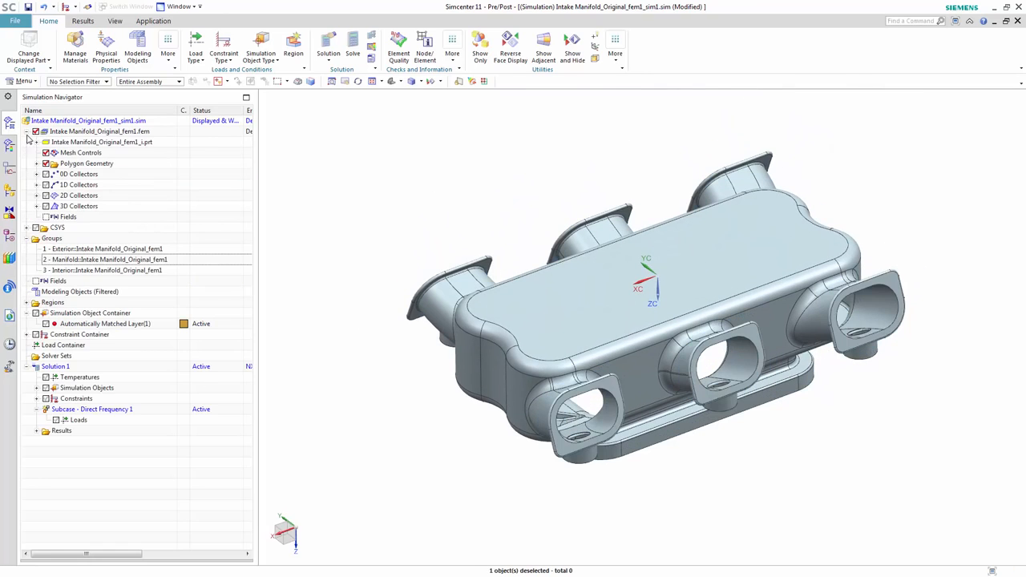
click(36, 195)
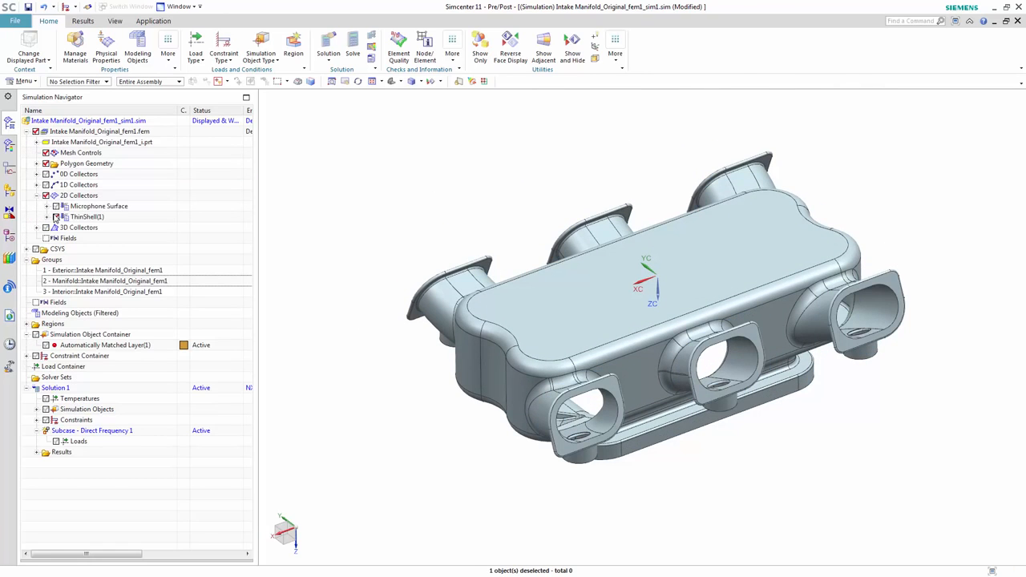
click(55, 216)
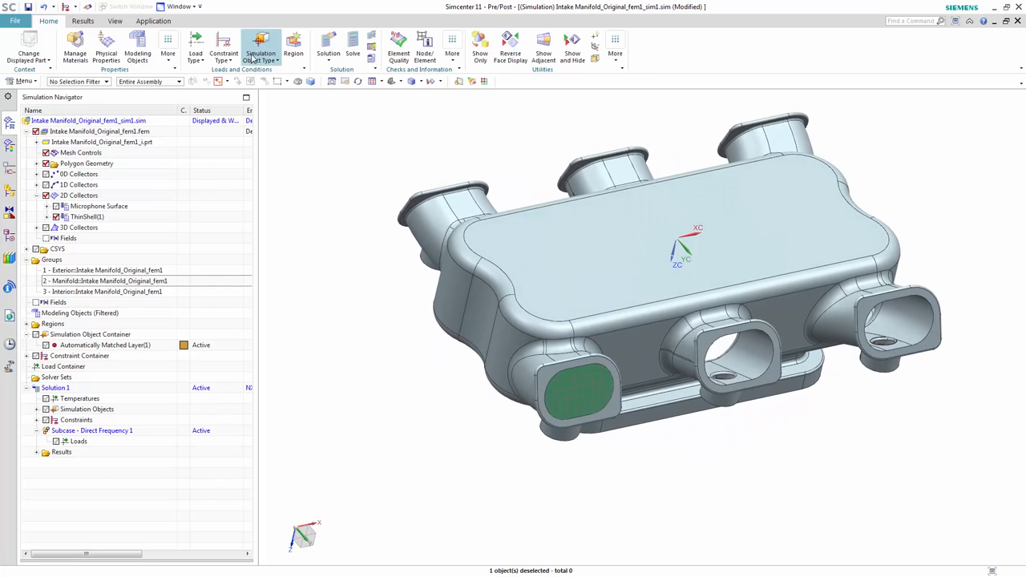
- Apply a Normal enforced motion load with a displacement of -1 to the thin-shell face closing the intake port
click(223, 56)
click(224, 232)
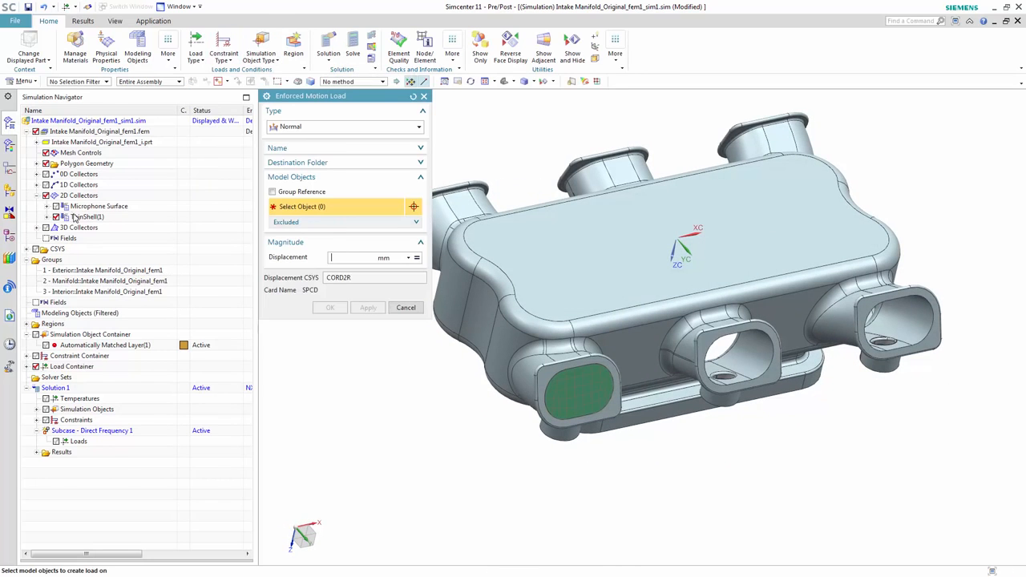
click(36, 164)
click(591, 384)
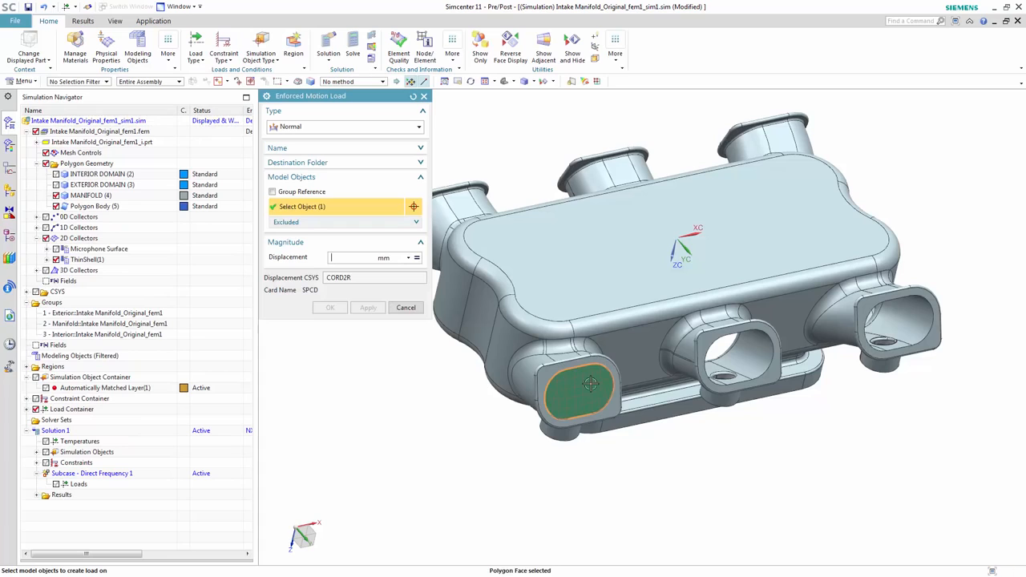
text(-1)
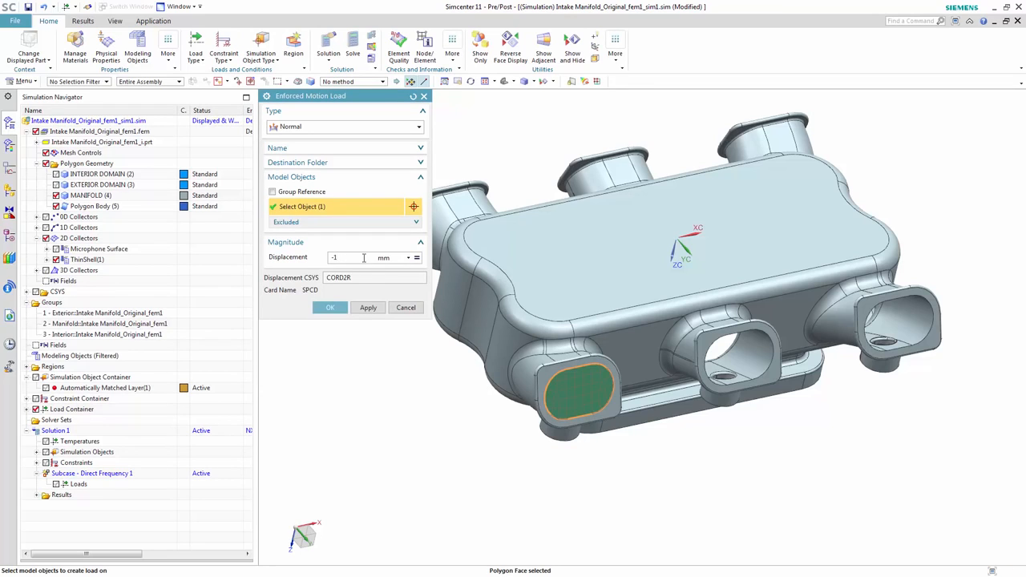
click(390, 258)
click(387, 273)
click(329, 308)
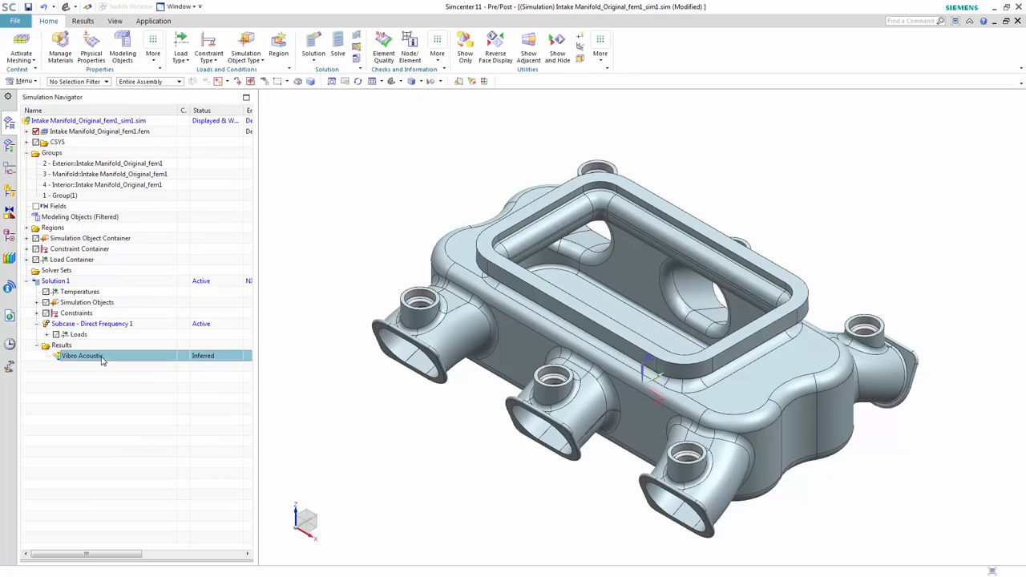
- Plot the scalar nodal acoustic pressure at 1100 Hz from the Vibro Acoustic results and apply Acoustic_Pressure_Template
right_click(112, 358)
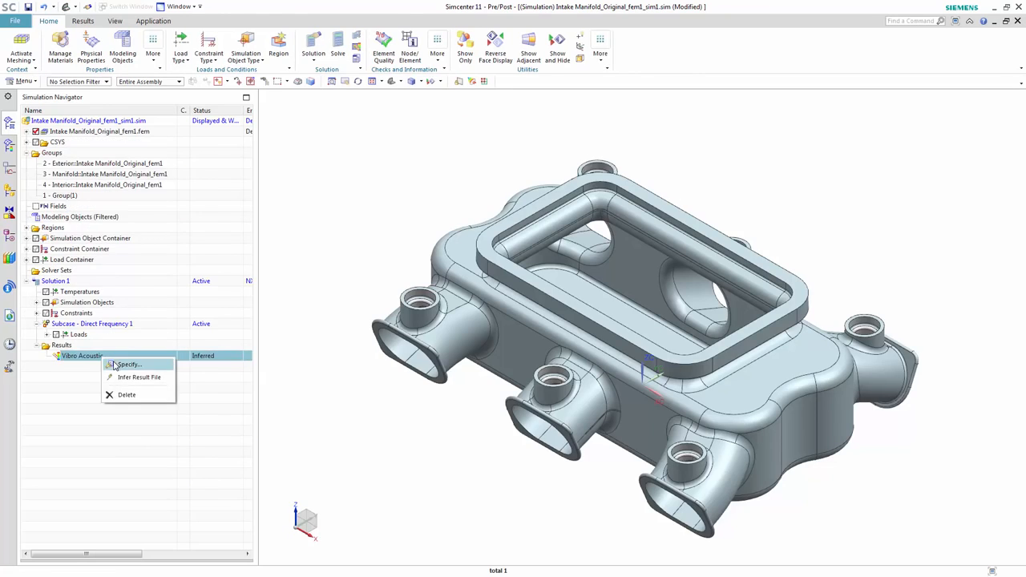
click(137, 367)
click(81, 344)
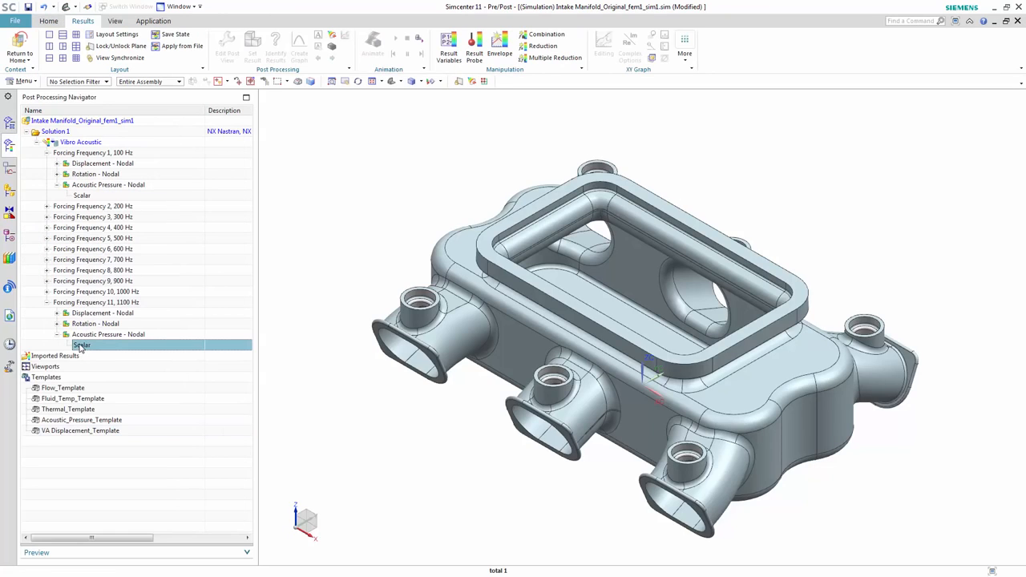
right_click(80, 346)
click(102, 351)
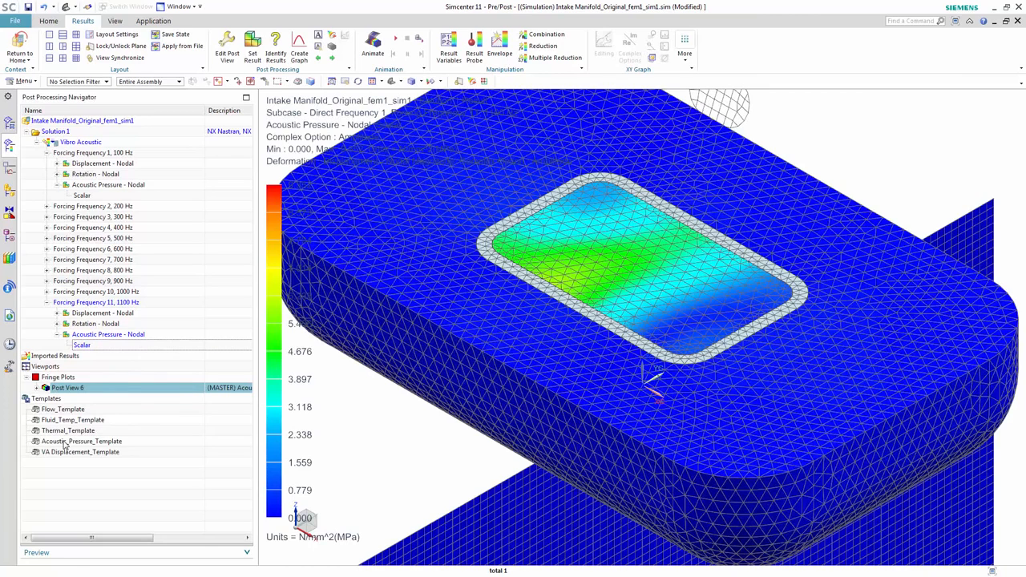
drag(65, 446, 345, 439)
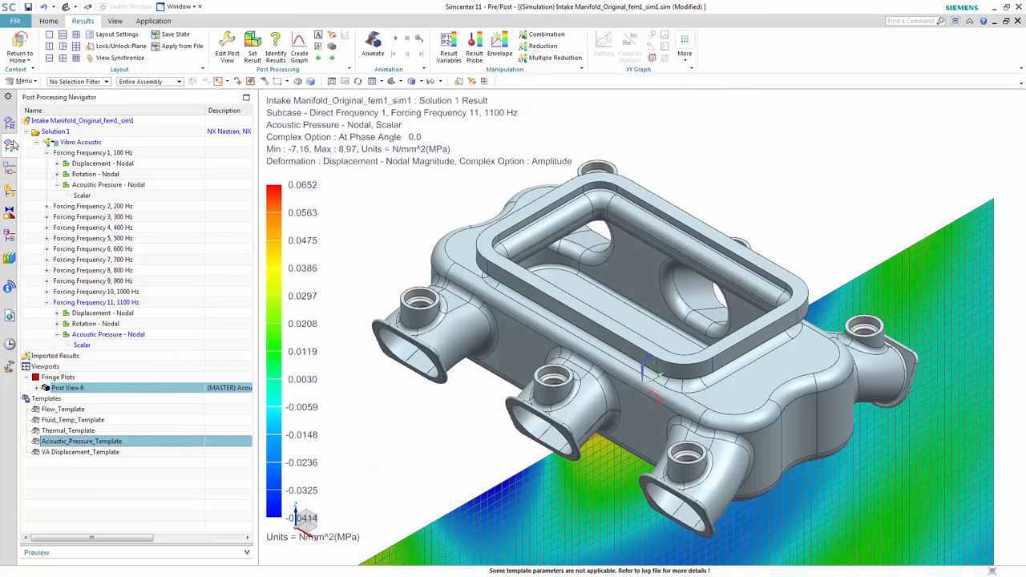
- Animate the 1100 Hz acoustic pressure on the microphone plane, viewing it with the manifold, and stop the playback
click(9, 123)
right_click(55, 175)
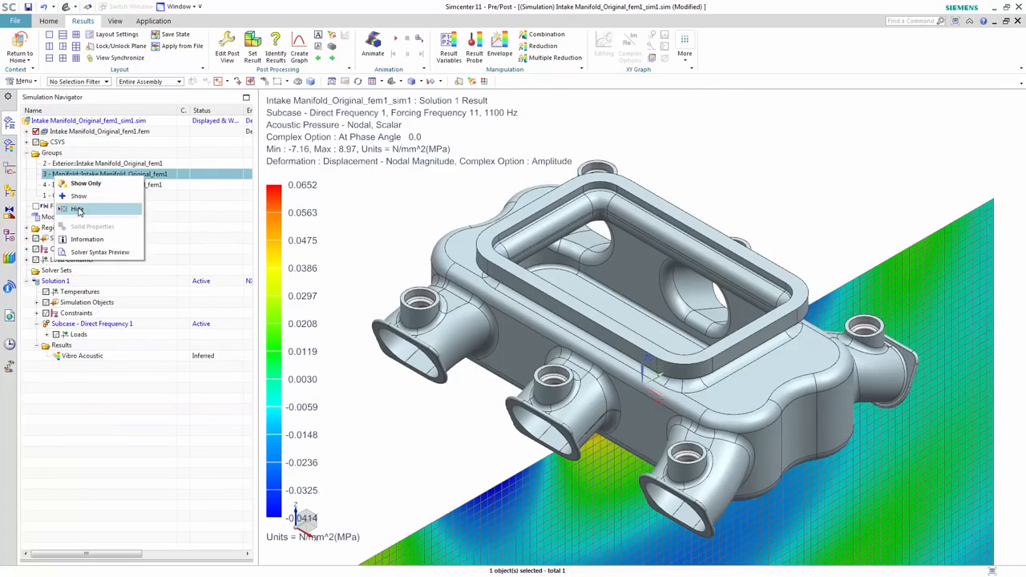
middle_drag(346, 225, 390, 220)
key(Escape)
middle_drag(417, 145, 407, 143)
click(396, 39)
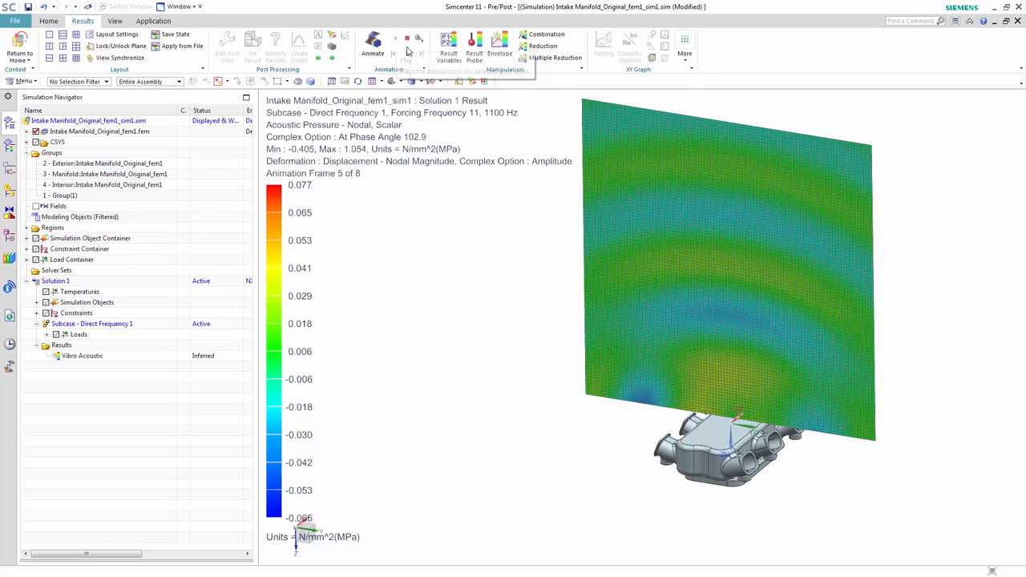
click(407, 39)
- Overlay the nodal displacement result at 1100 Hz on the pressure plot and apply VA Displacement_Template to it
click(9, 145)
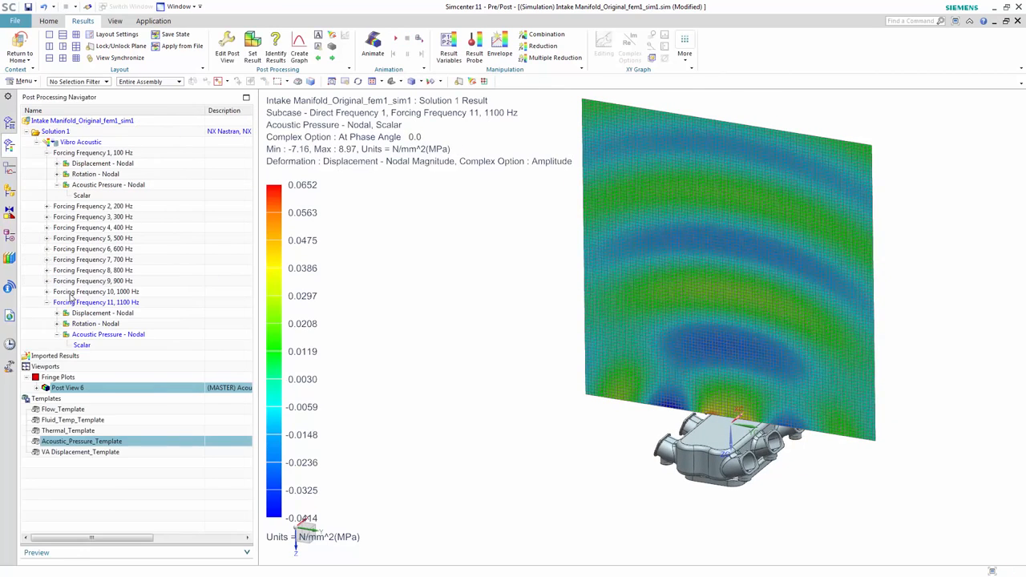
click(92, 312)
right_click(96, 314)
click(120, 345)
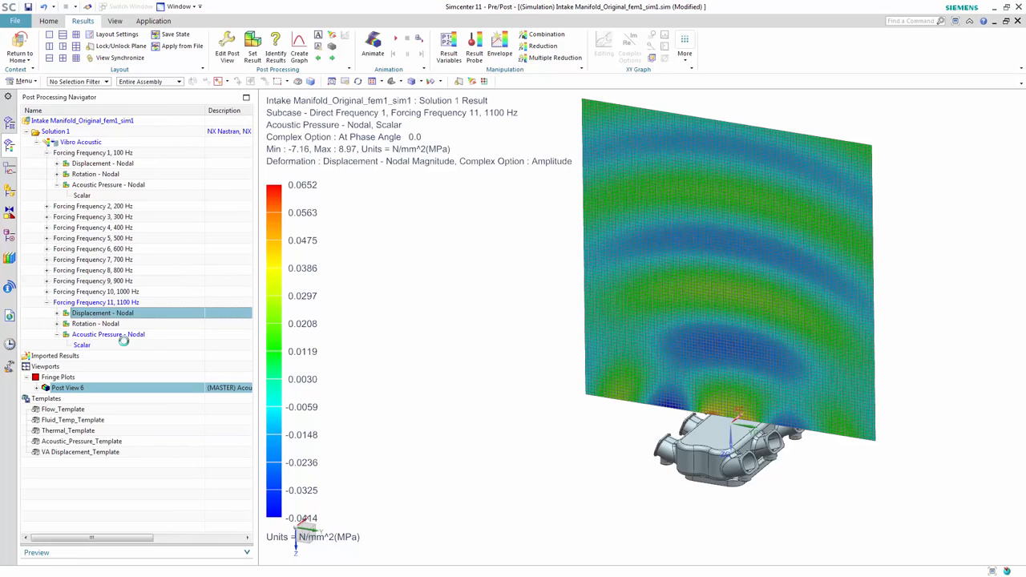
drag(82, 464, 355, 435)
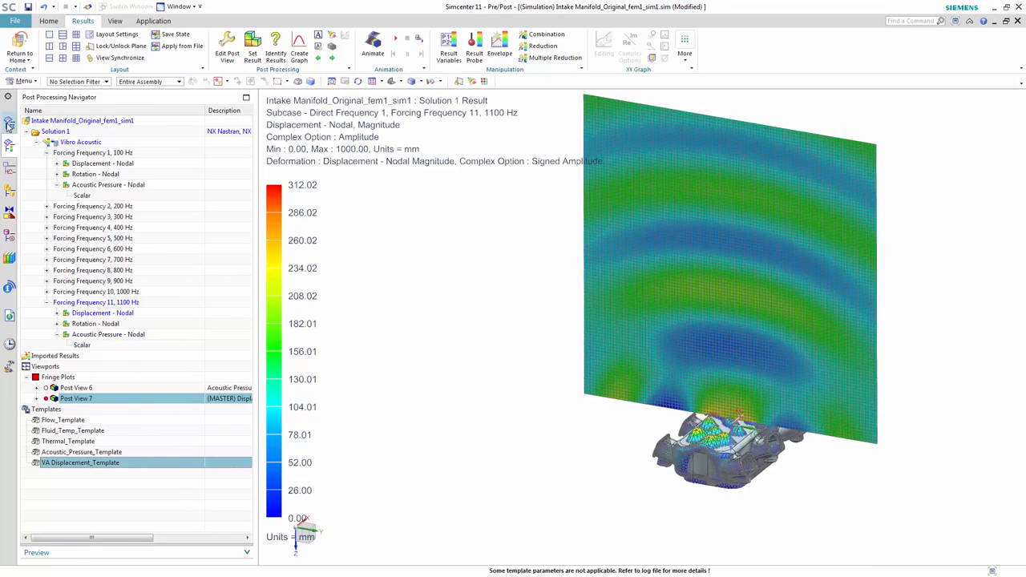
- Hide the manifold group so only its displacement plot remains below the microphone plane
click(9, 123)
right_click(77, 176)
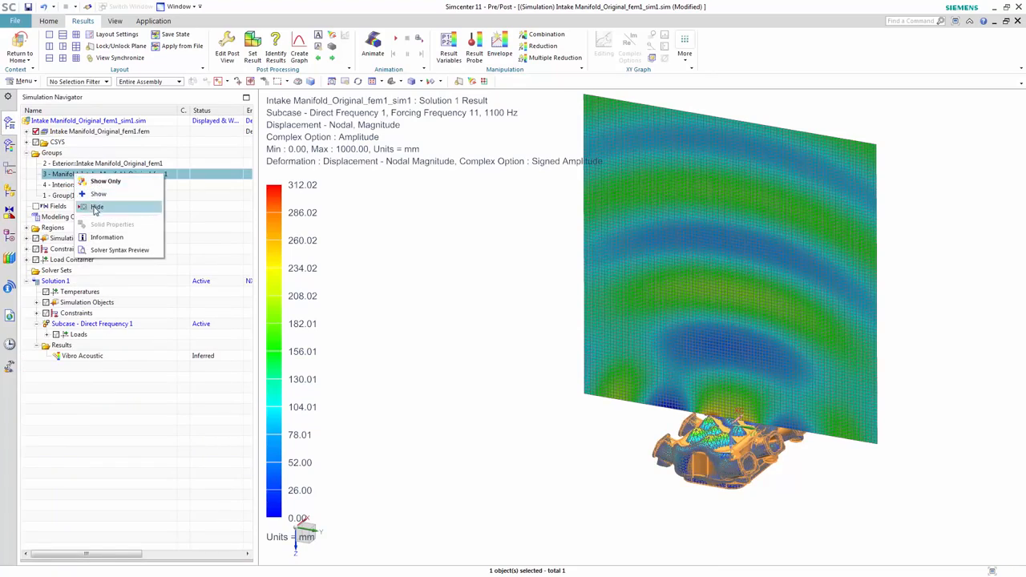
click(96, 206)
- View the synchronized full-cycle Modal animation of the pressure and displacement post views, and stop it
middle_drag(460, 335, 440, 128)
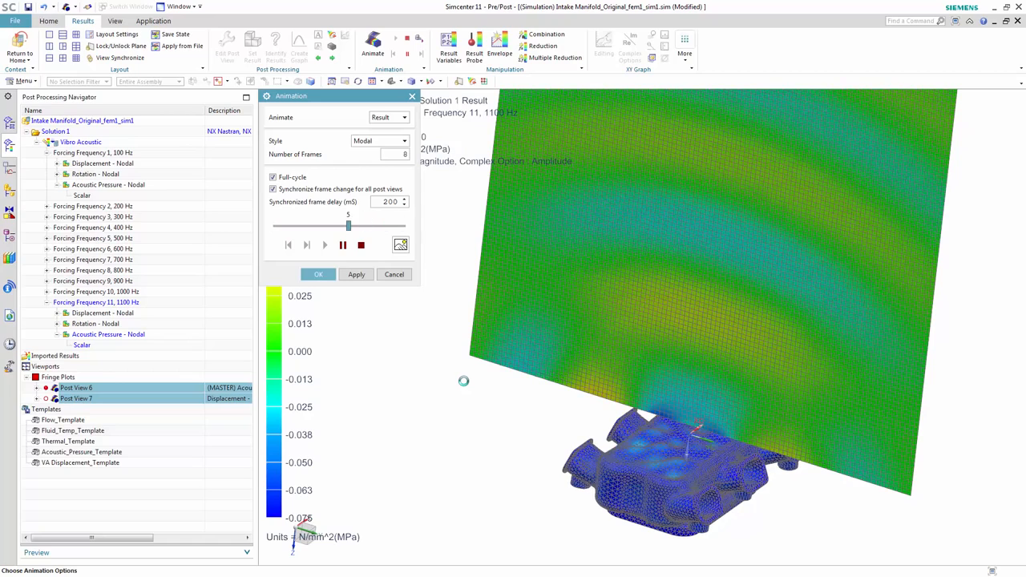
click(361, 244)
click(318, 274)
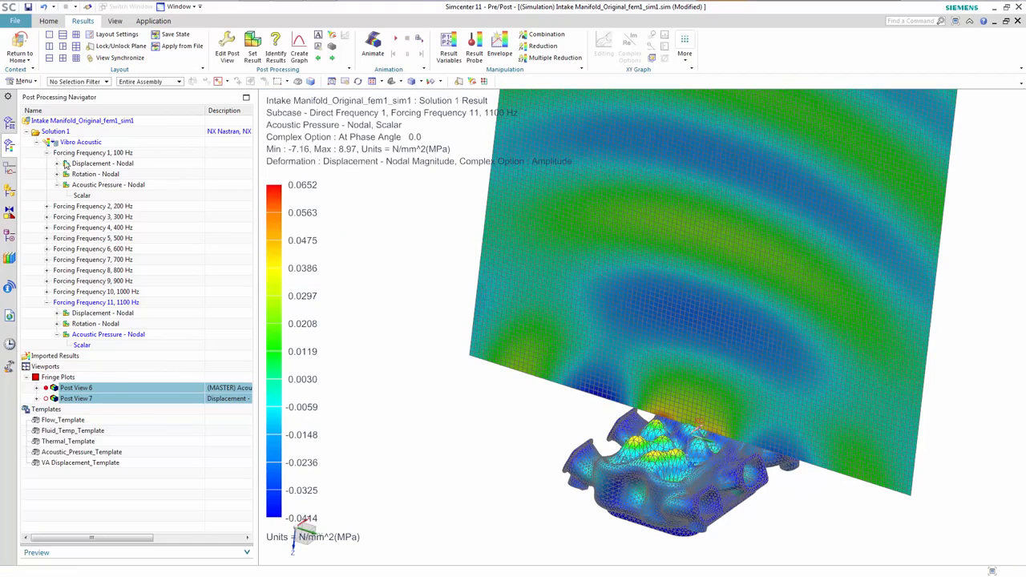
- Graph the Automatically Matched Layer's acoustic power frequency response for the direct frequency subcase from the Nastran OP2 results
click(9, 168)
click(26, 163)
click(36, 174)
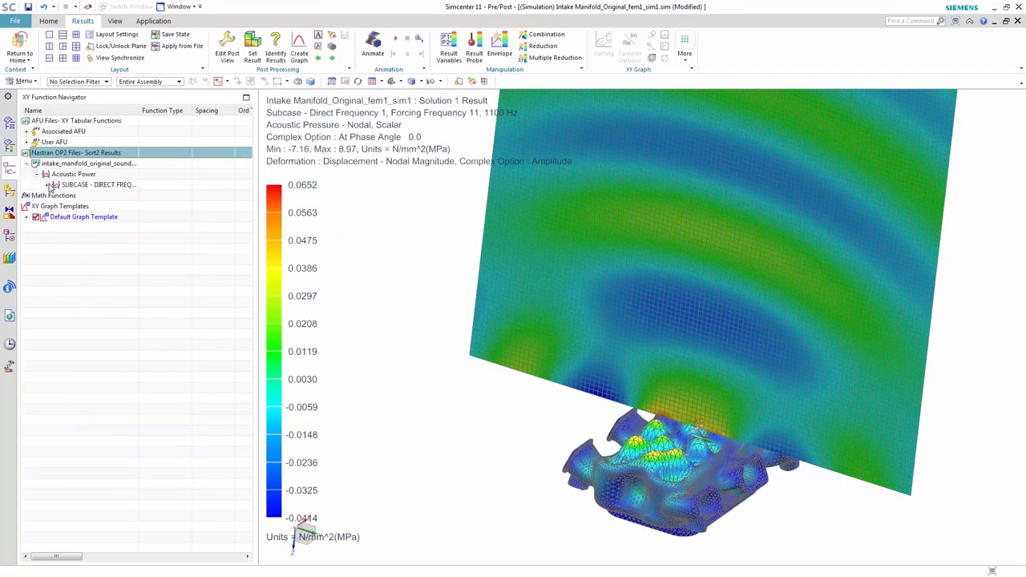
click(46, 184)
double_click(96, 195)
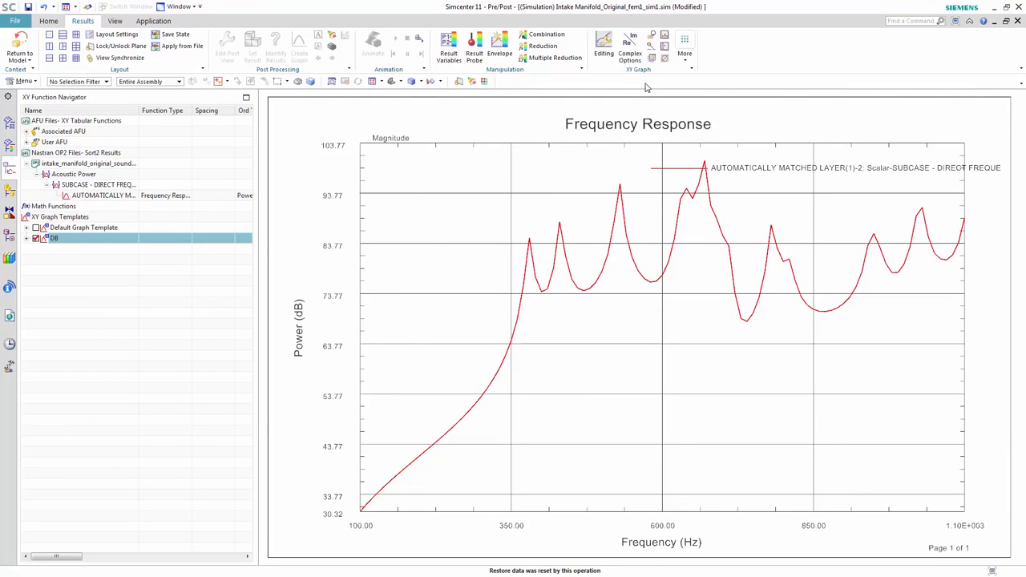
- Mark the acoustic power curve's peaks at 380 Hz and 670 Hz with Peak Probing Mode, and move their labels clear of the curve
click(684, 50)
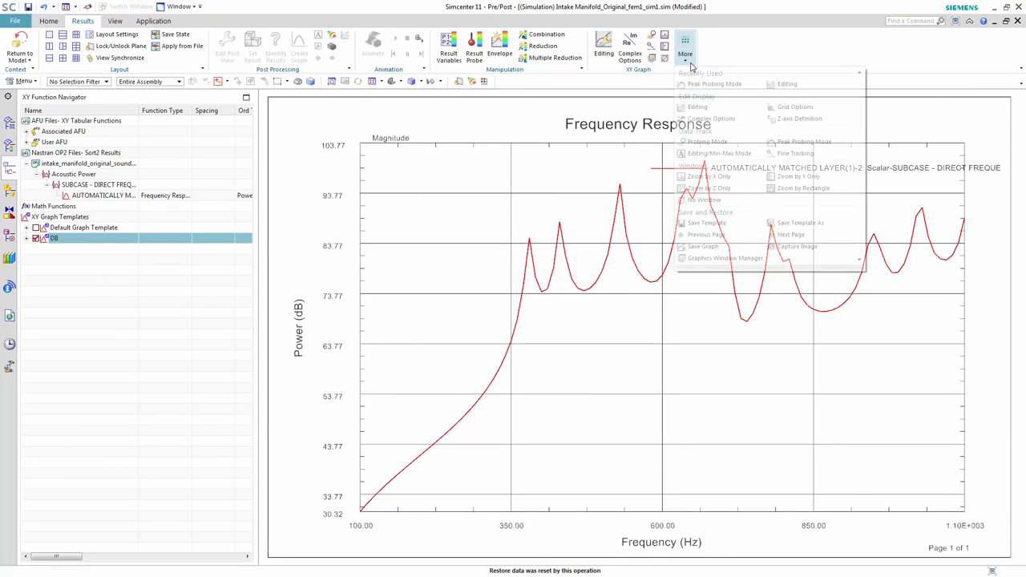
click(798, 142)
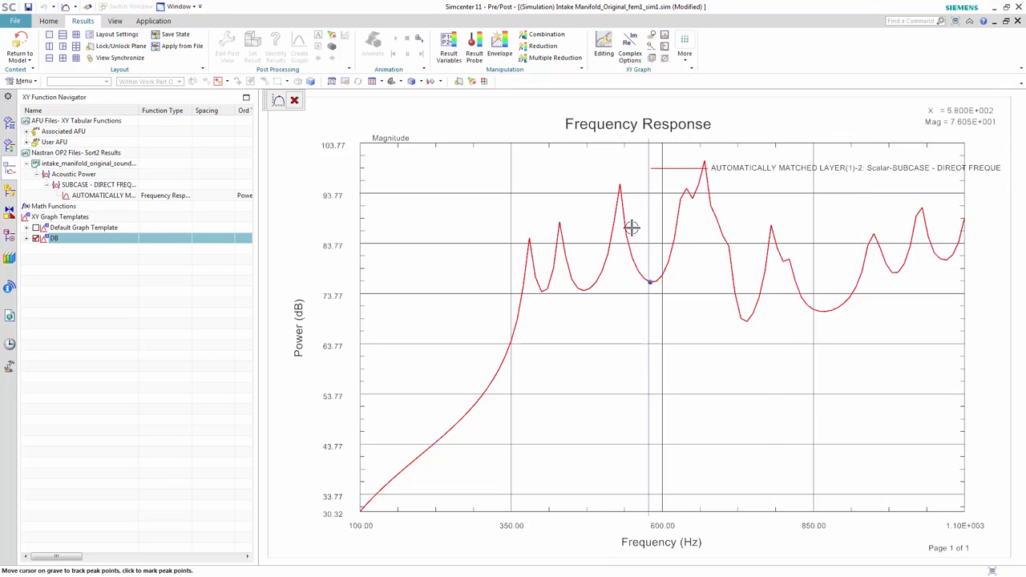
click(529, 239)
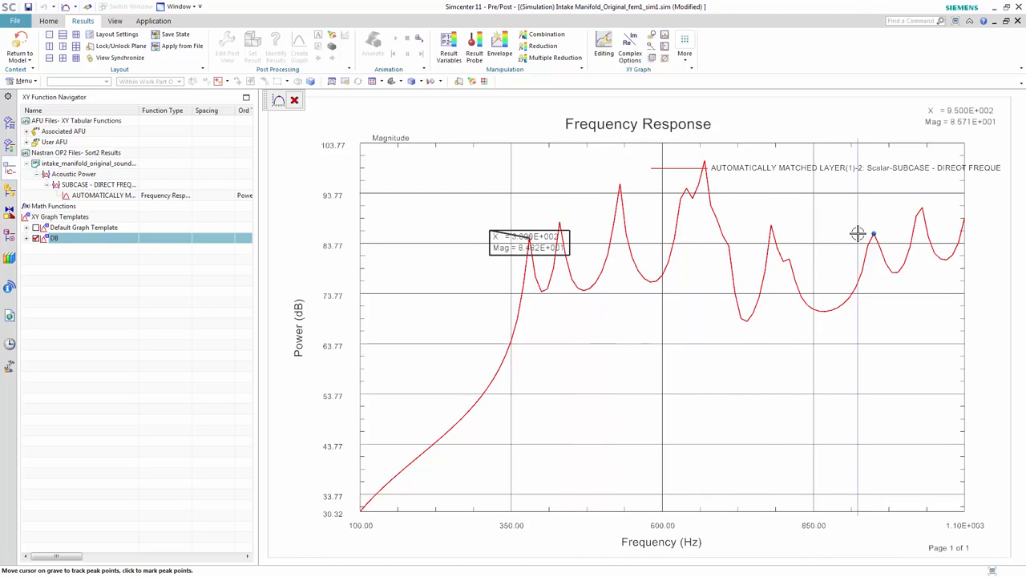
click(689, 231)
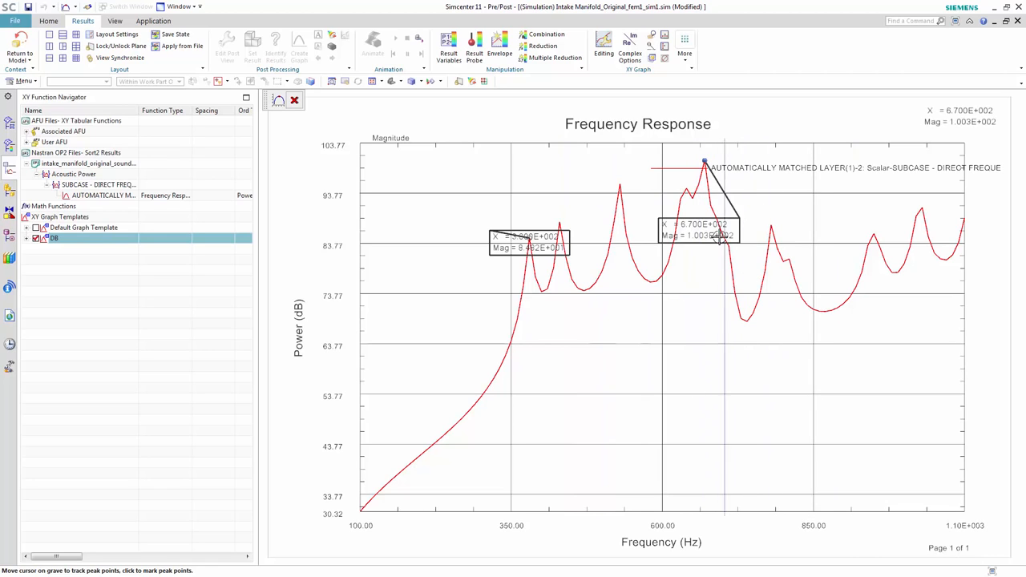
drag(721, 214, 836, 382)
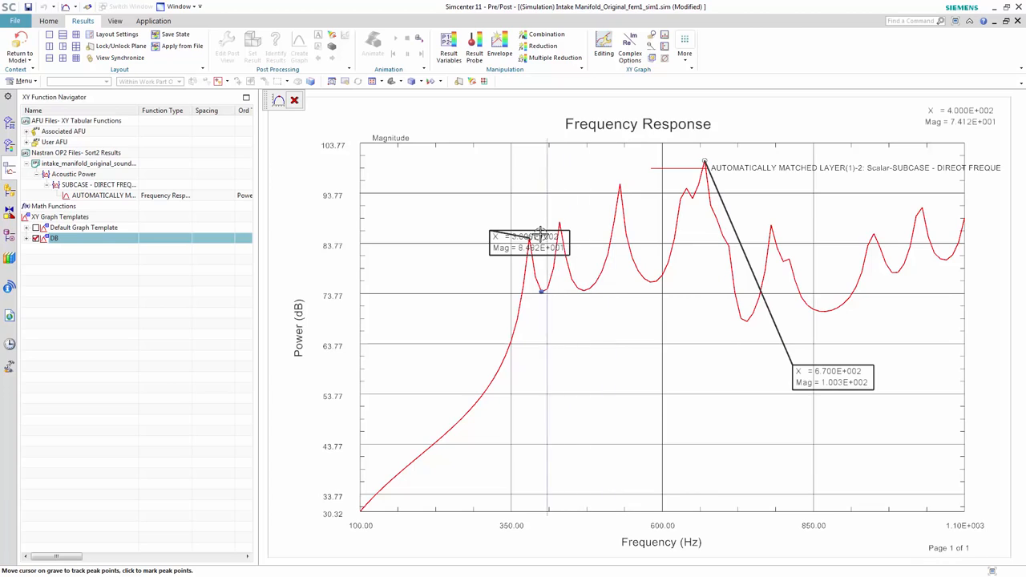
drag(537, 245, 461, 214)
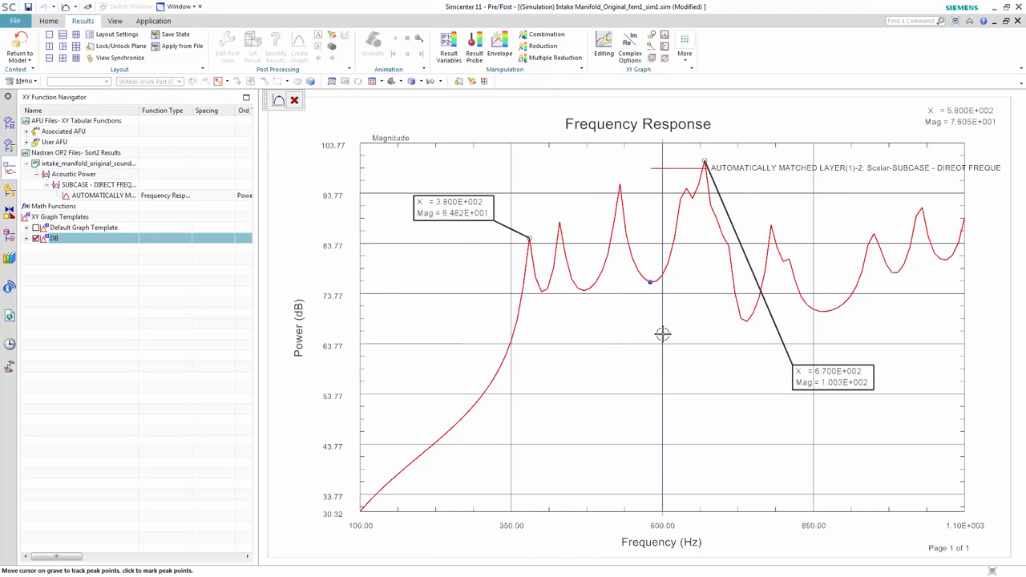
- Return from the graph to the model and clip the idealized manifold body with a one-plane section at zero offset
click(19, 45)
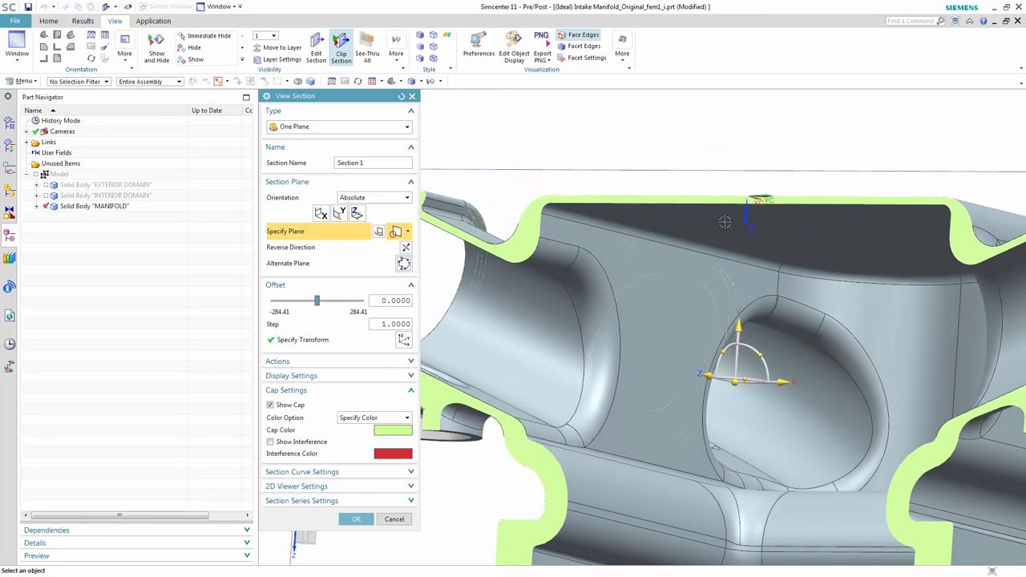
click(355, 518)
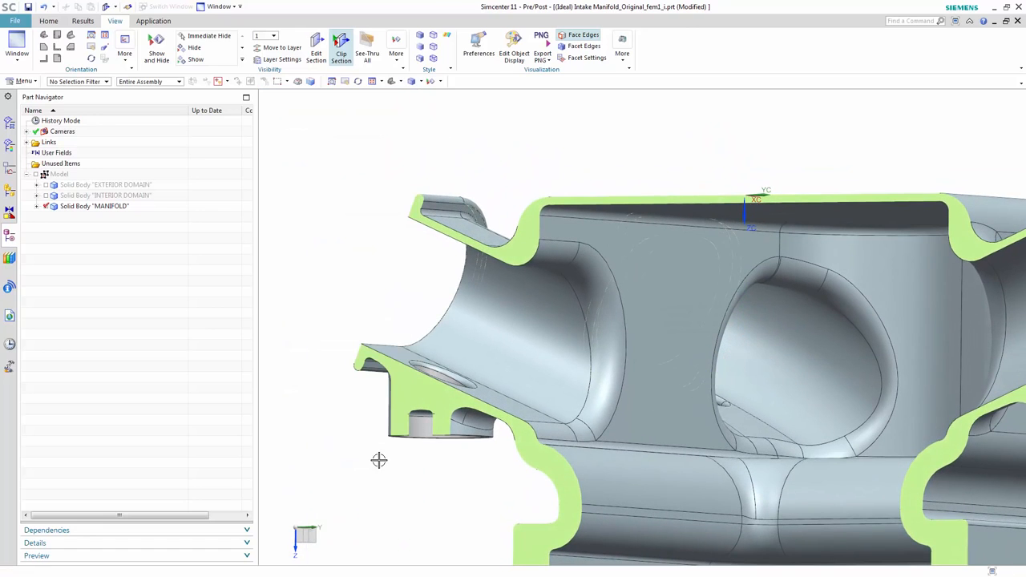
- Thicken the manifold's large flat wall by pulling its inner face 5 mm with Pull Face
click(48, 20)
click(312, 52)
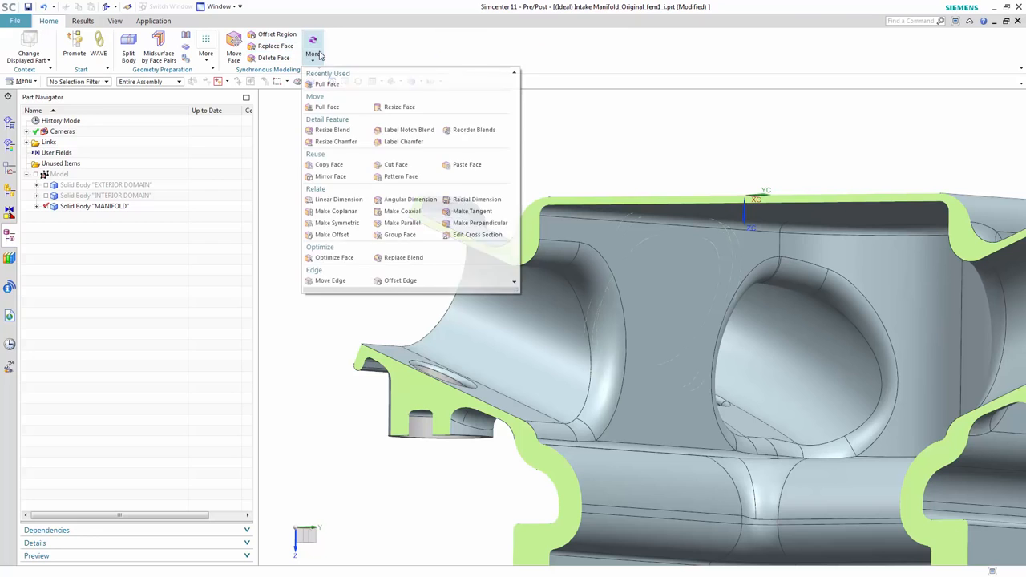
click(407, 156)
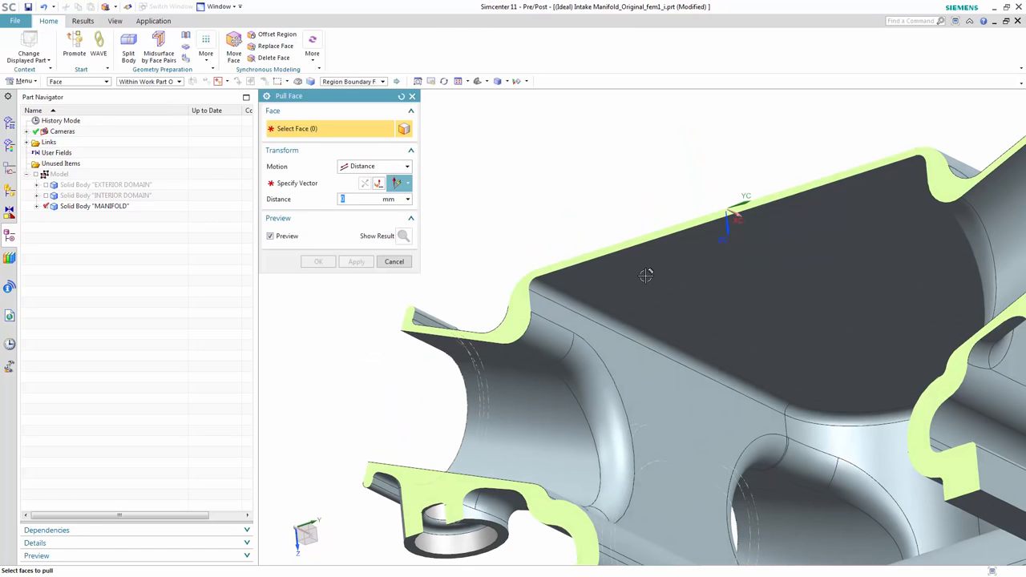
click(646, 275)
scroll(673, 264, down, 4)
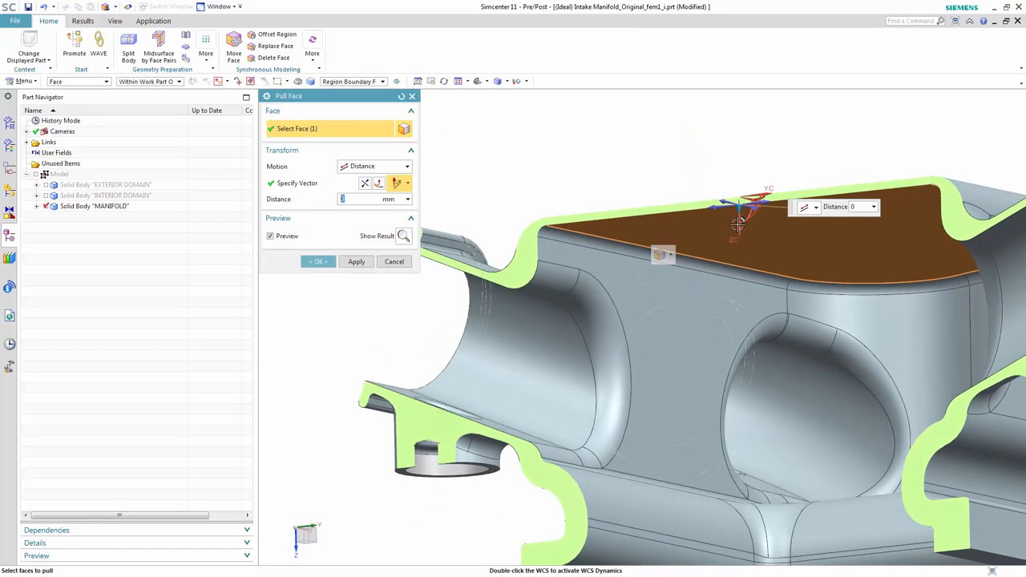
scroll(910, 198, up, 2)
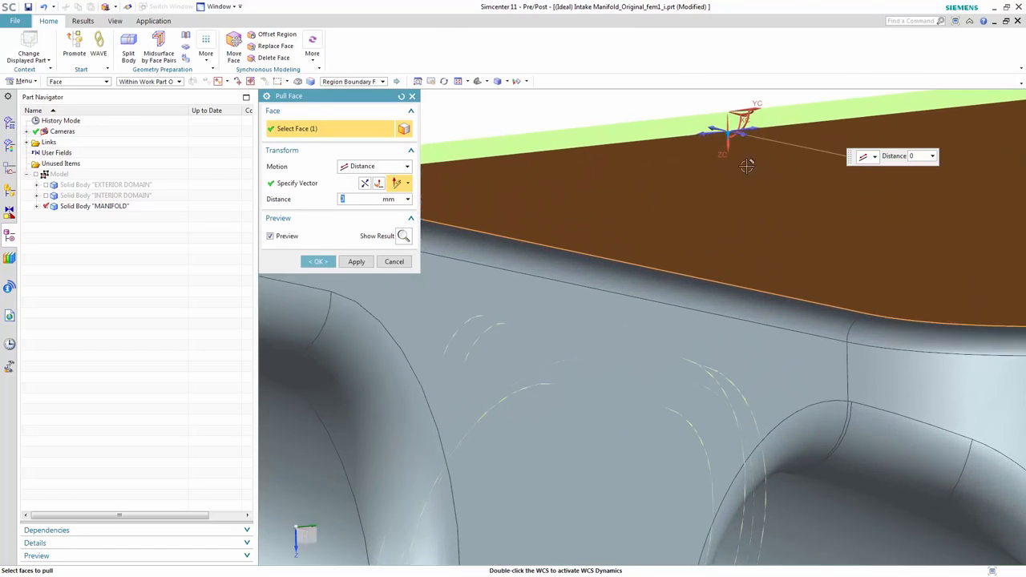
drag(731, 137, 723, 172)
middle_drag(737, 271, 476, 311)
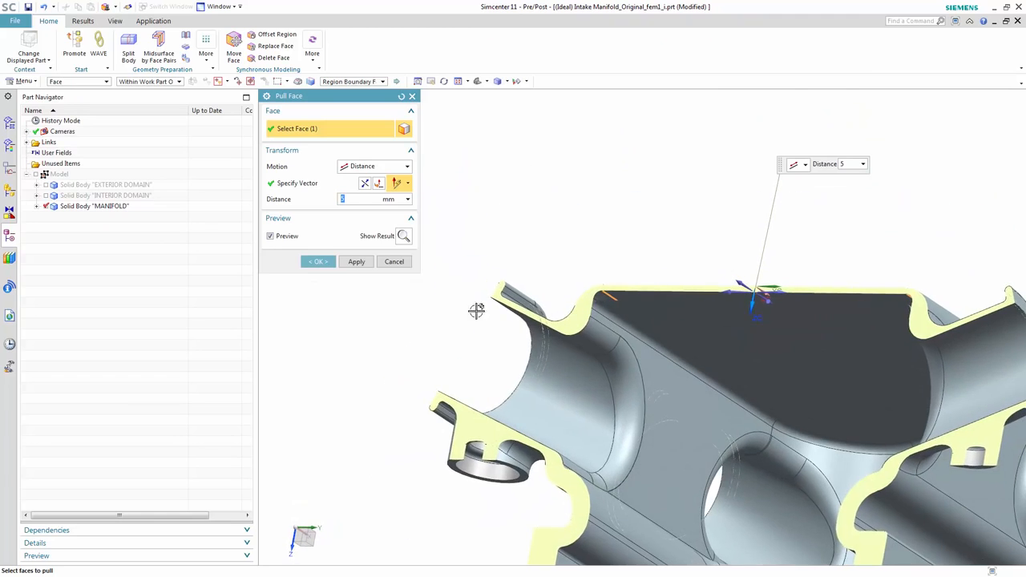
click(403, 236)
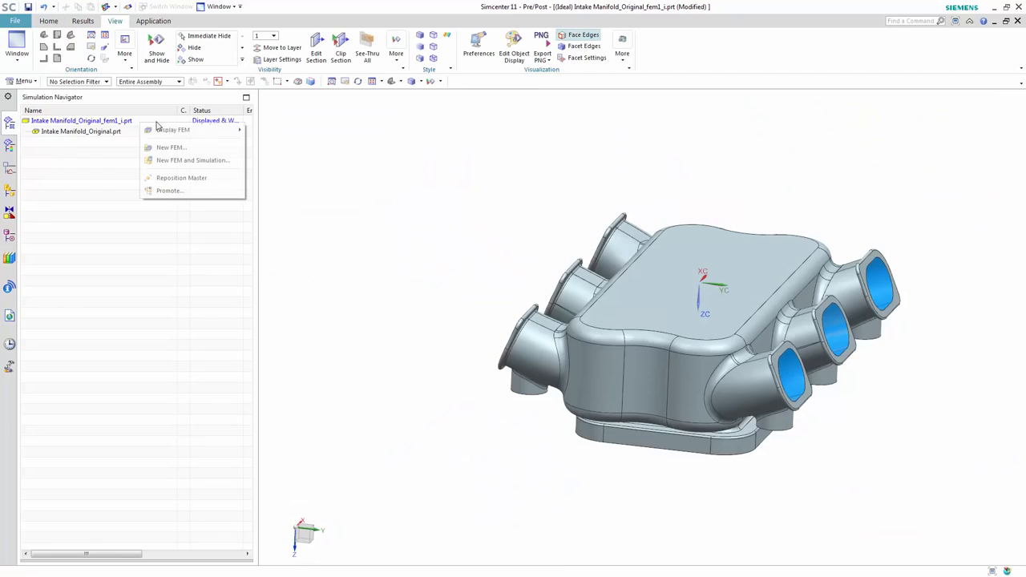
- Display Intake Manifold_Original_fem1.fem and update its pending interior, exterior and manifold meshes
mouse_move(185, 134)
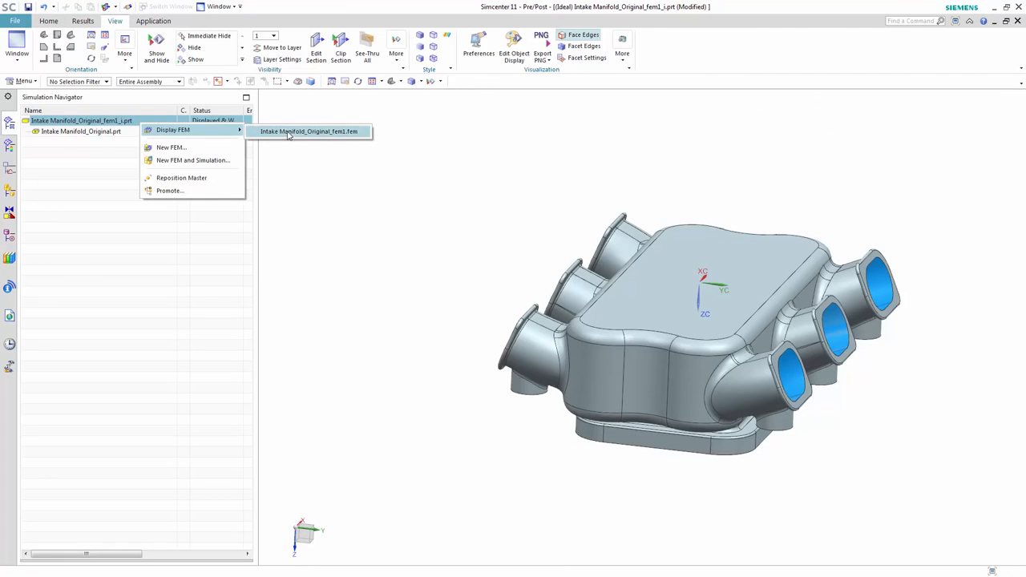
click(313, 134)
click(27, 196)
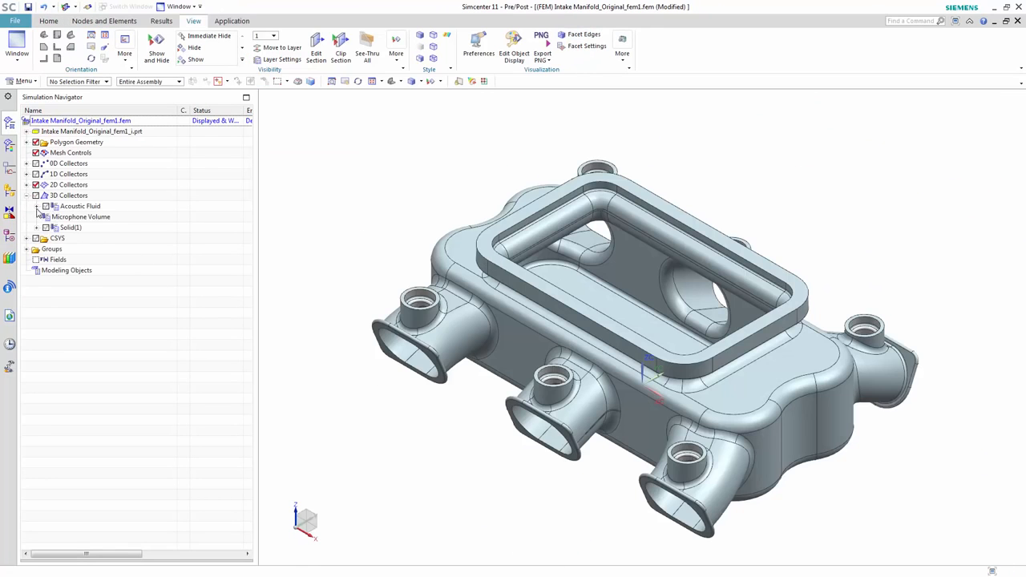
click(36, 206)
click(36, 248)
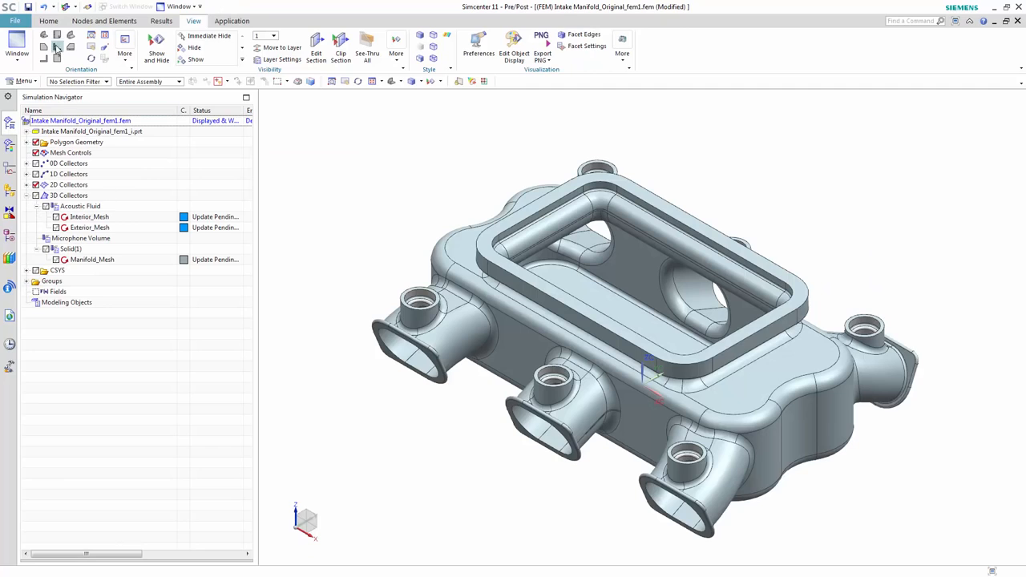
click(48, 21)
click(65, 48)
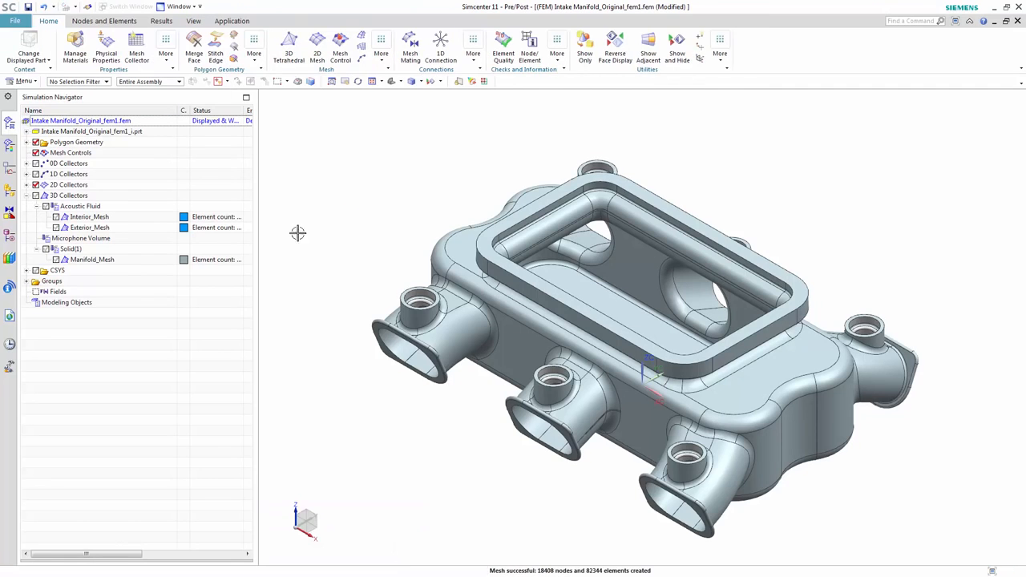
- Show only Manifold_Mesh from the Solid(1) collector
click(84, 259)
right_click(96, 260)
click(55, 260)
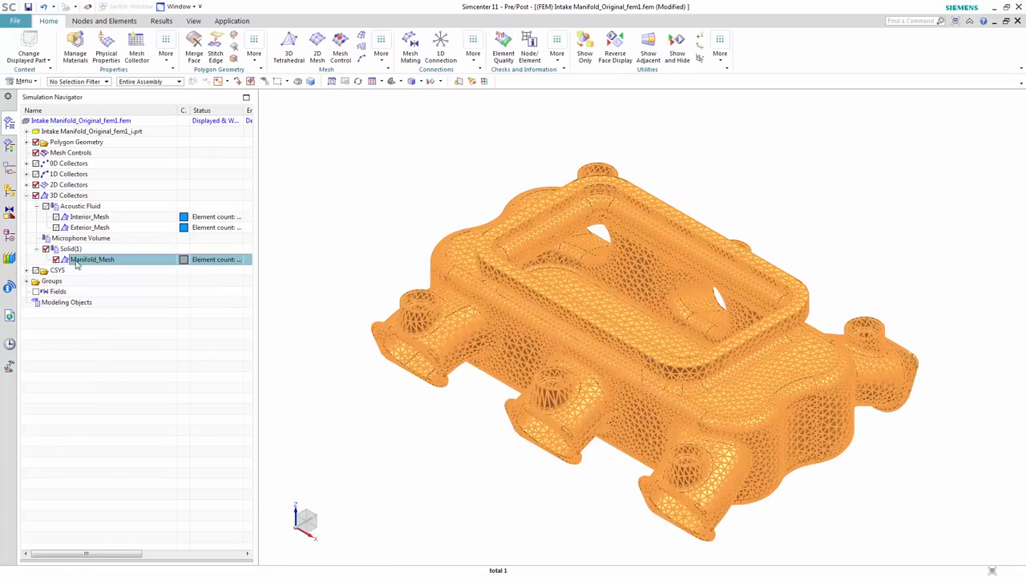
click(585, 48)
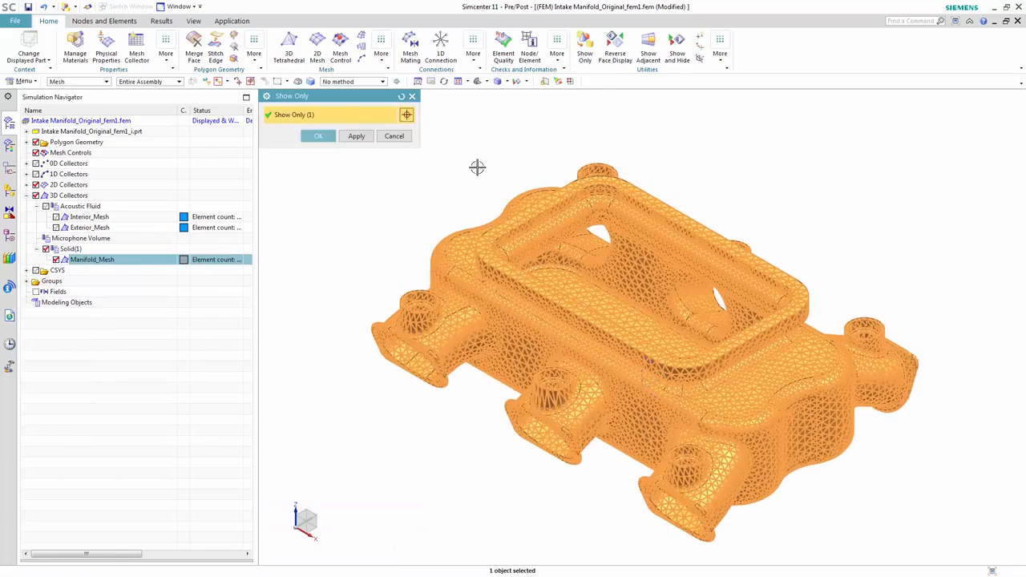
click(315, 136)
- Examine the thickened wall of the updated manifold mesh in a one-plane section, and turn the clipping off
middle_drag(319, 136, 195, 48)
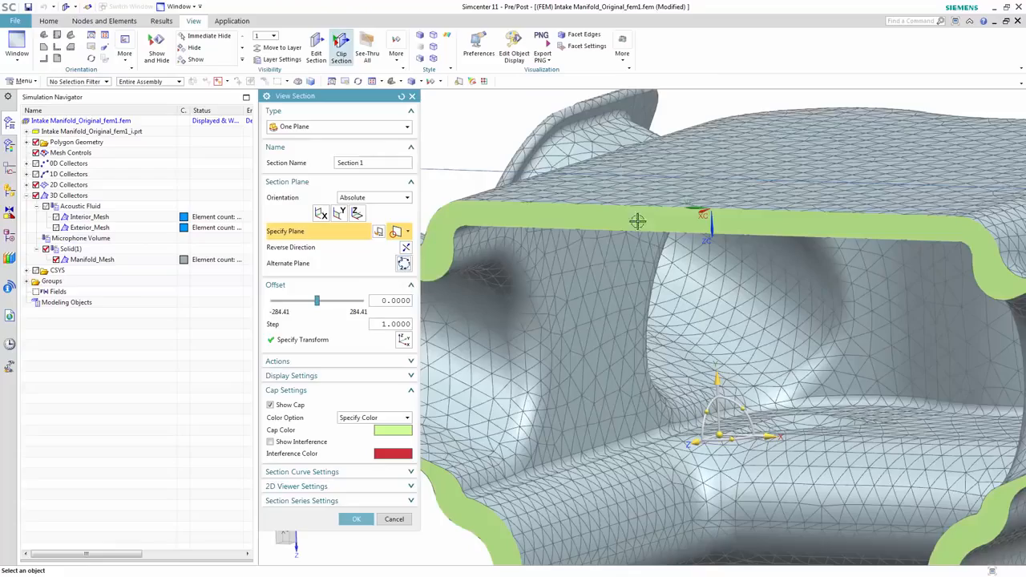
click(356, 519)
click(341, 48)
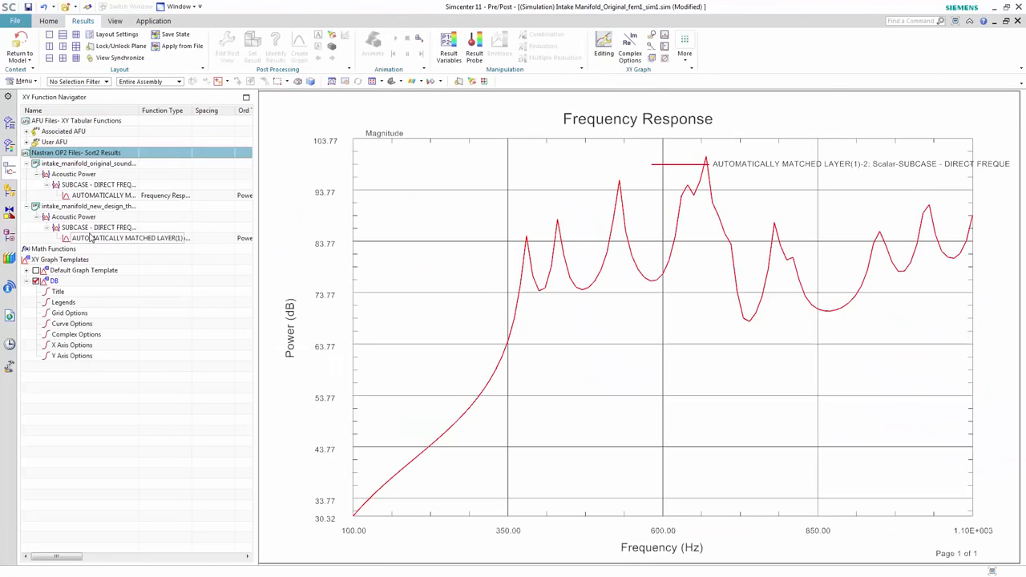
- Overlay the thick new design's Automatically Matched Layer acoustic power response on the original design's curve
right_click(92, 238)
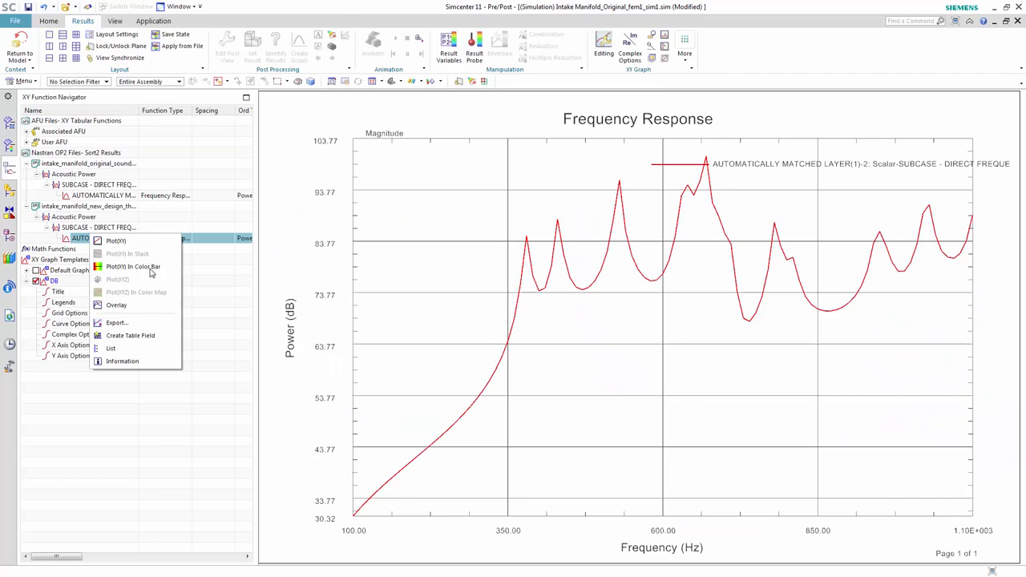
click(146, 307)
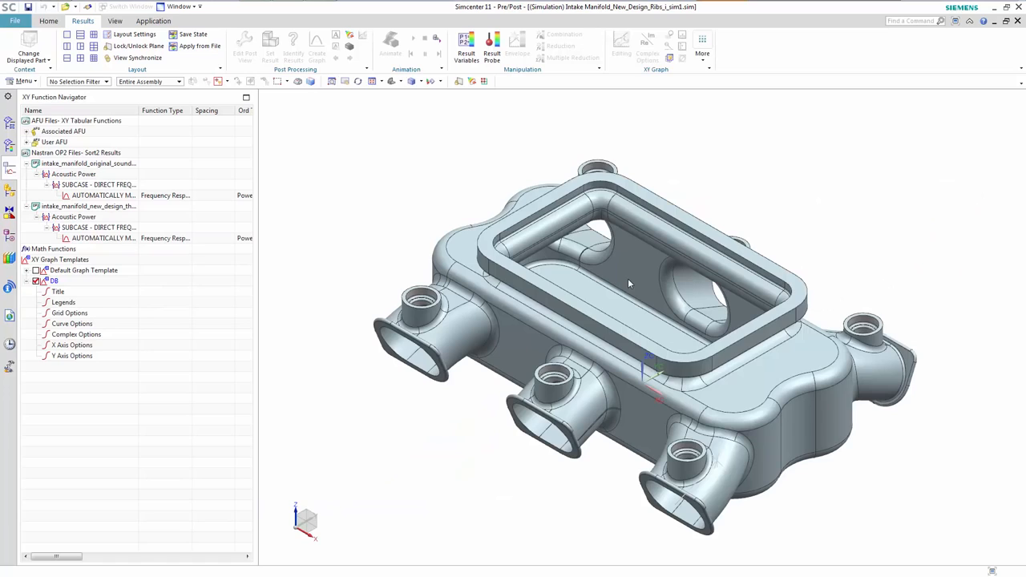
- Inspect the ribs on the redesigned manifold and load intake_manifold_new_design_ribs_sound_power.op2 into the Nastran OP2 results
middle_drag(392, 227, 595, 230)
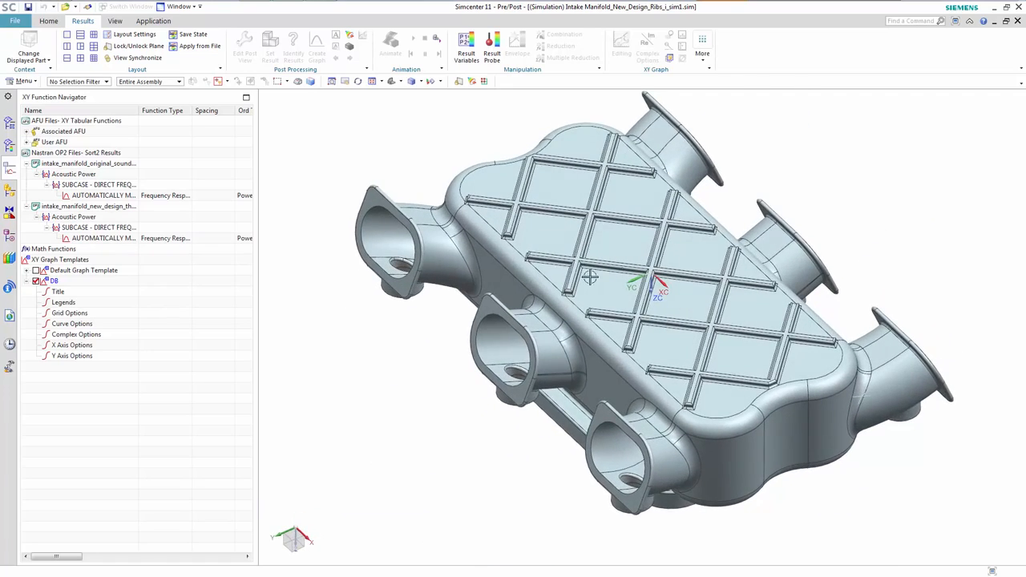
middle_drag(589, 276, 647, 291)
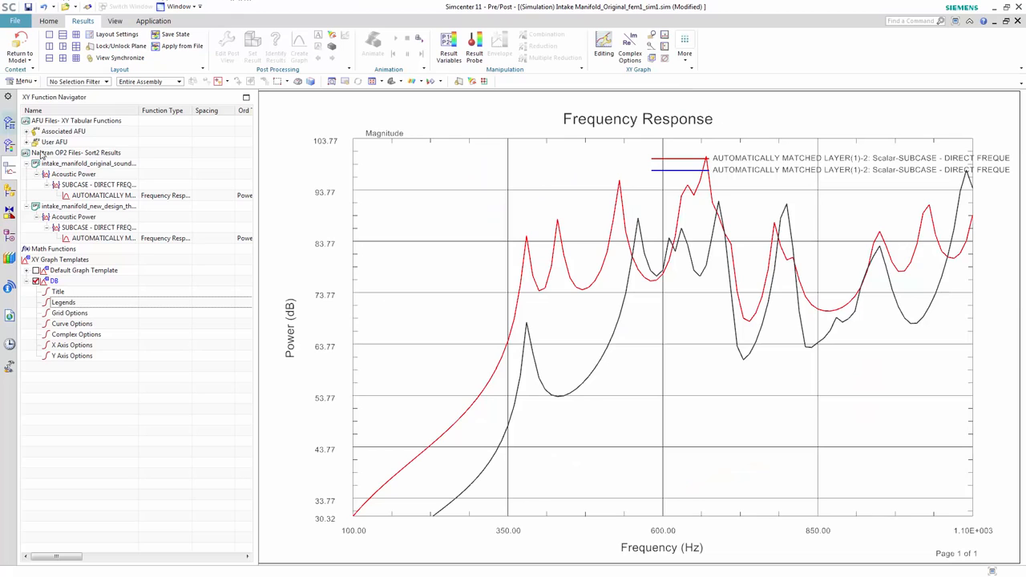
right_click(102, 152)
click(128, 166)
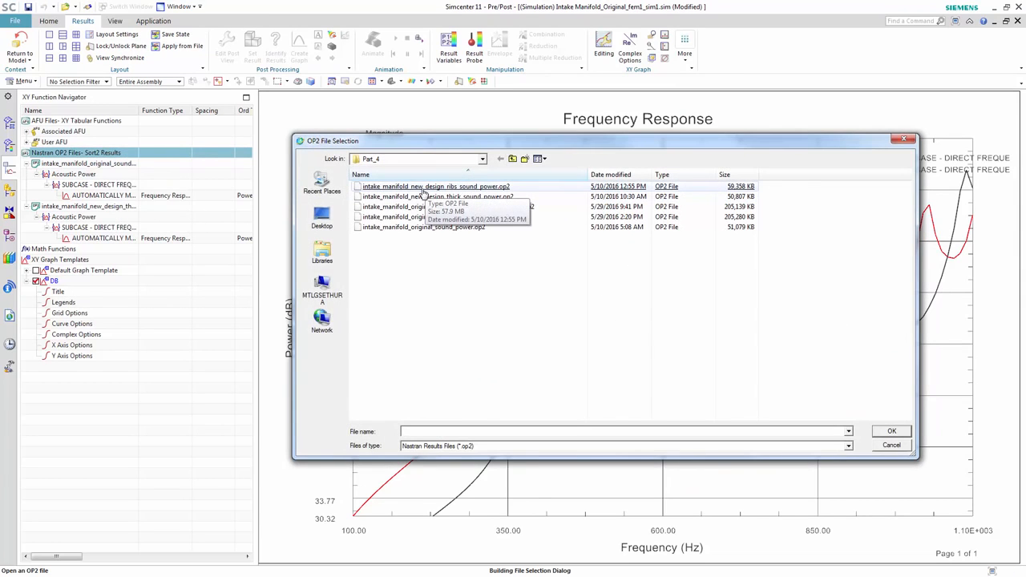
double_click(422, 188)
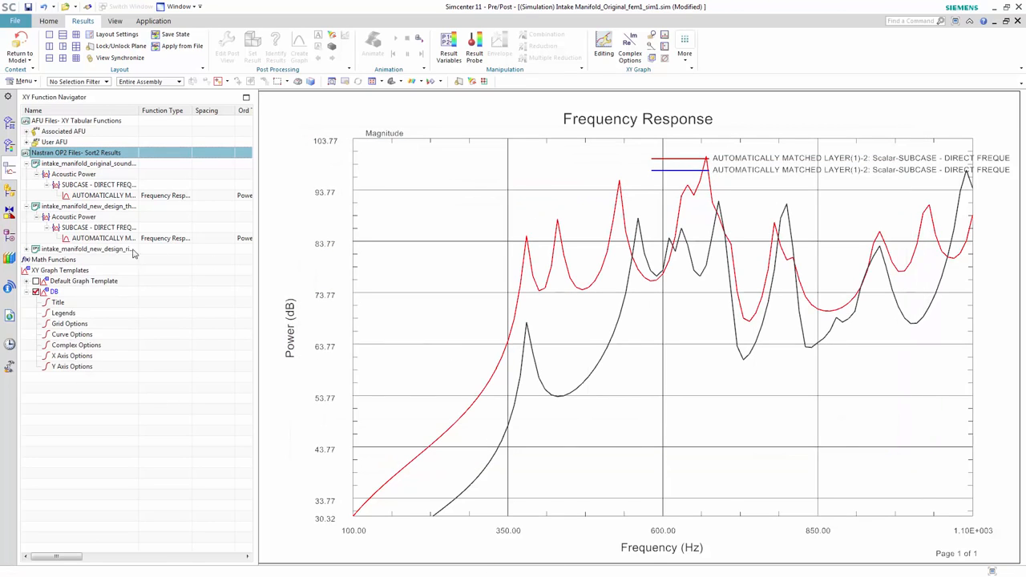
- Overlay the ribbed design's Automatically Matched Layer acoustic power response for the direct frequency subcase on the frequency response graph
click(28, 249)
double_click(39, 259)
click(46, 269)
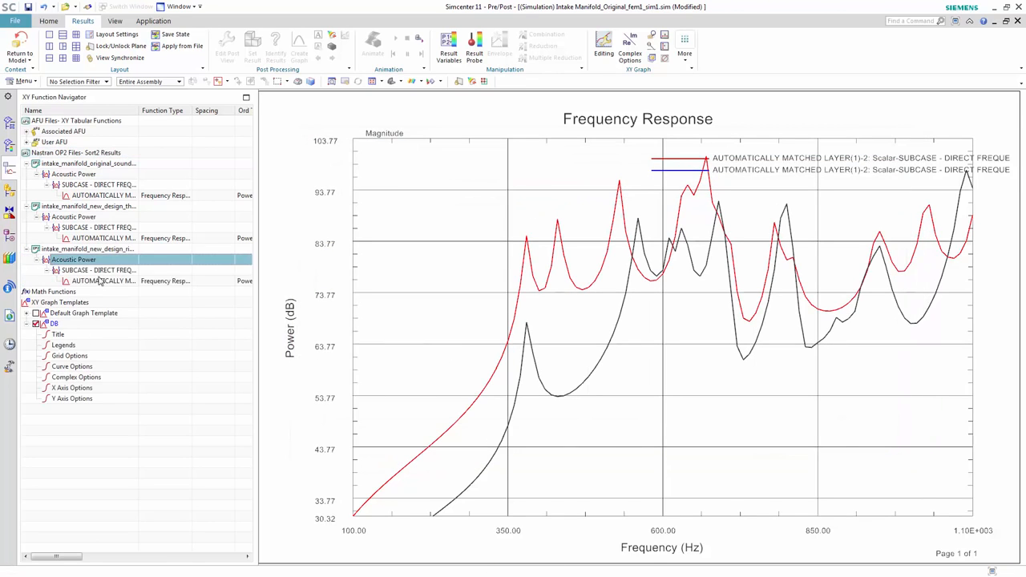
right_click(100, 281)
click(132, 347)
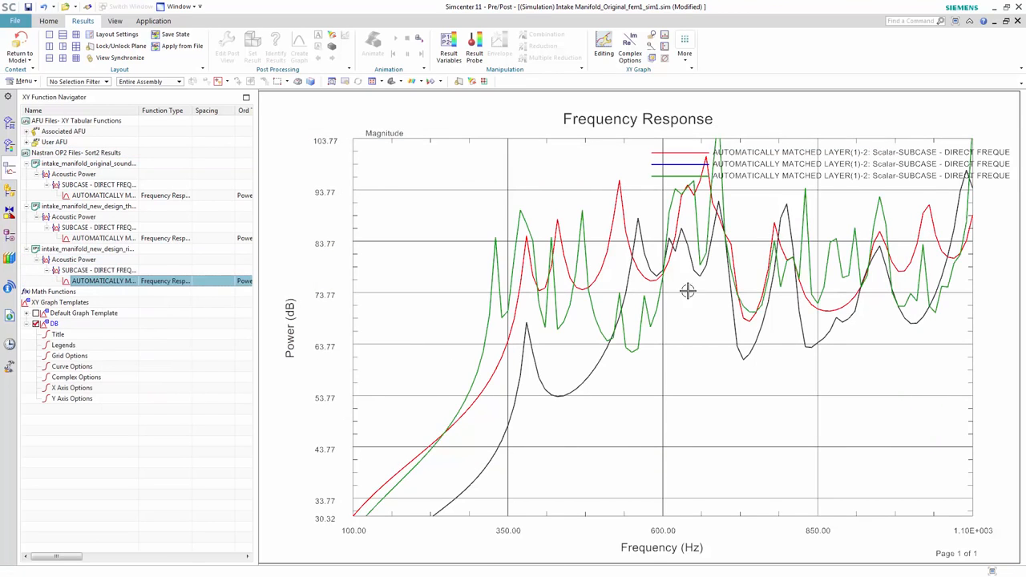